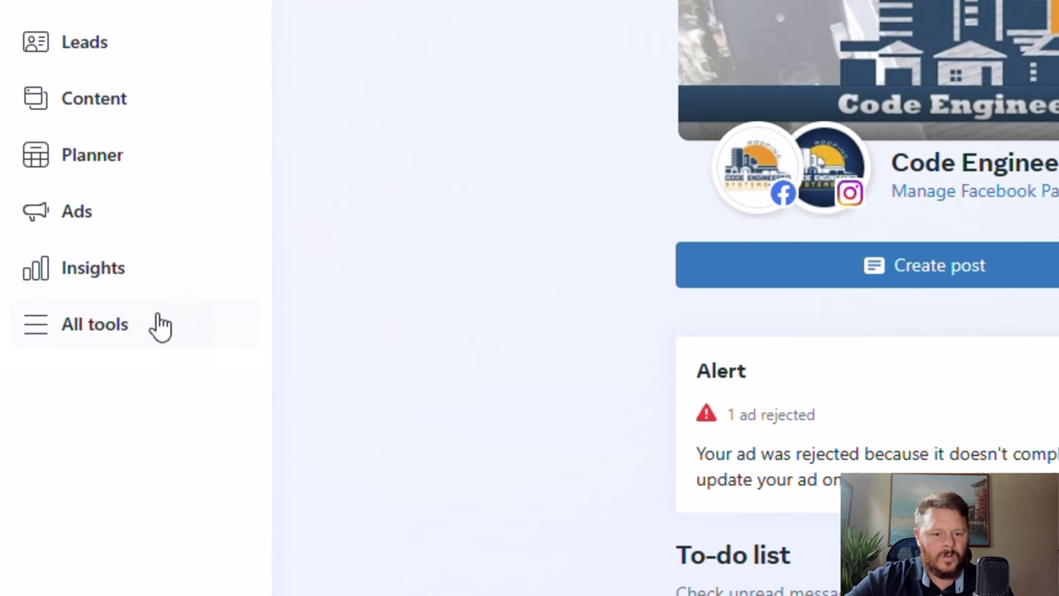
Open Events Manager from the full list of Meta Business Suite tools
left_click(157, 327)
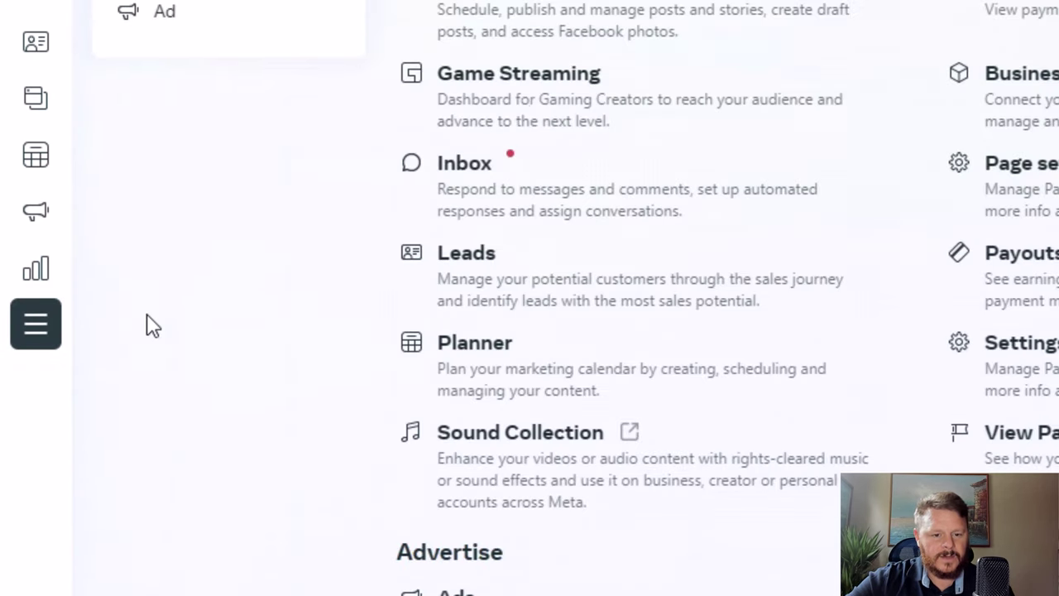
scroll(324, 348, "down", 3)
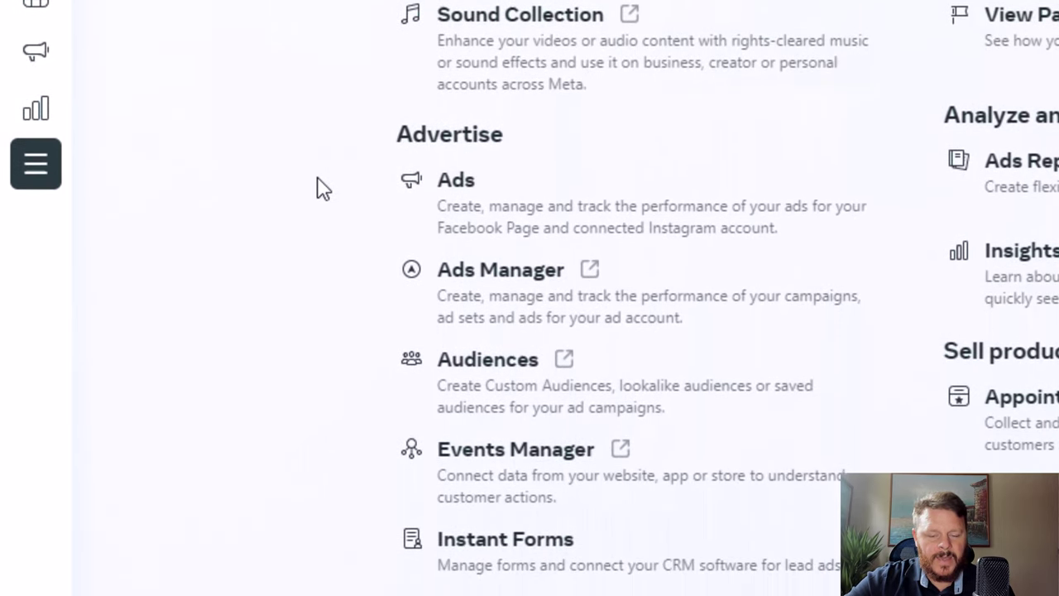
left_click(534, 460)
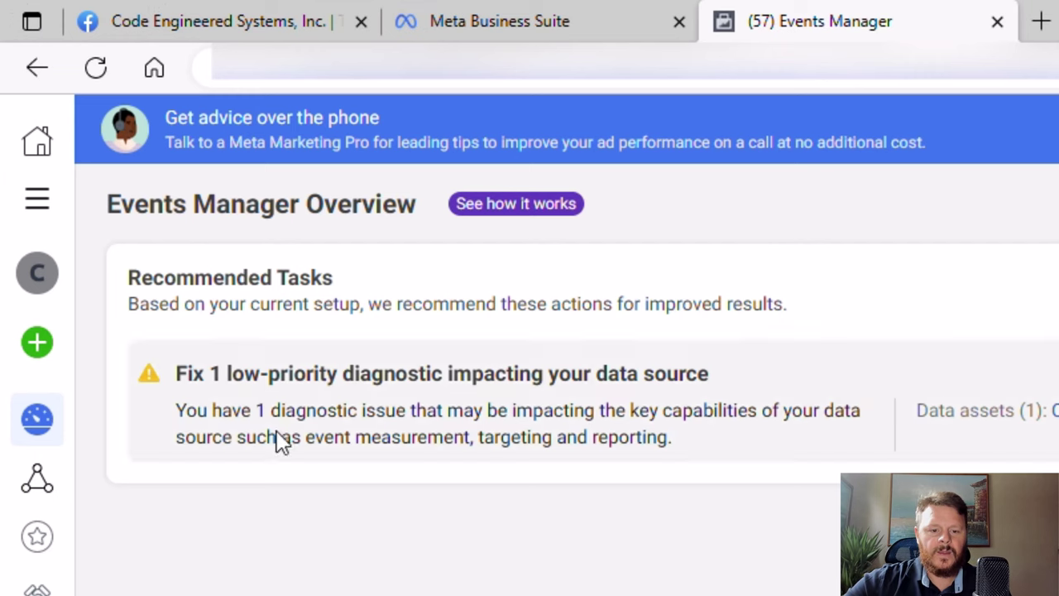
Start connecting a new data source and choose Web as its type
mouse_move(19, 152)
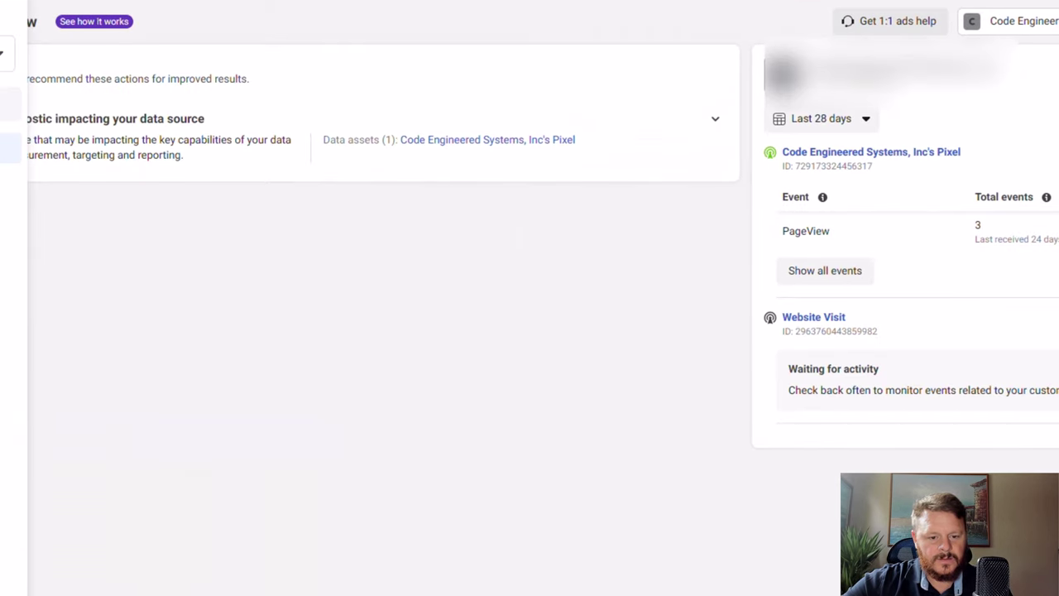
left_click(10, 104)
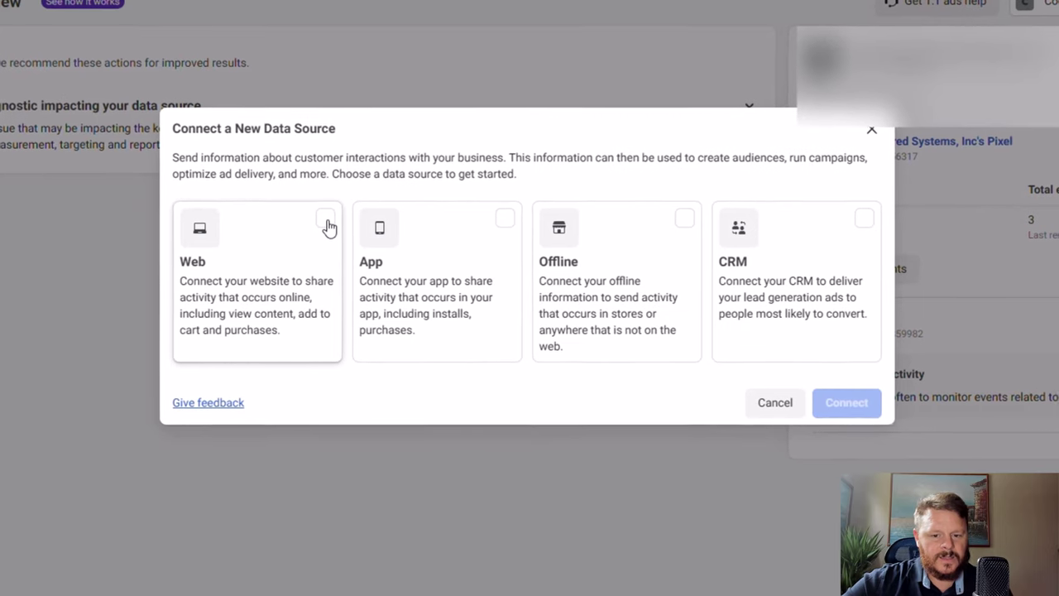
left_click(323, 224)
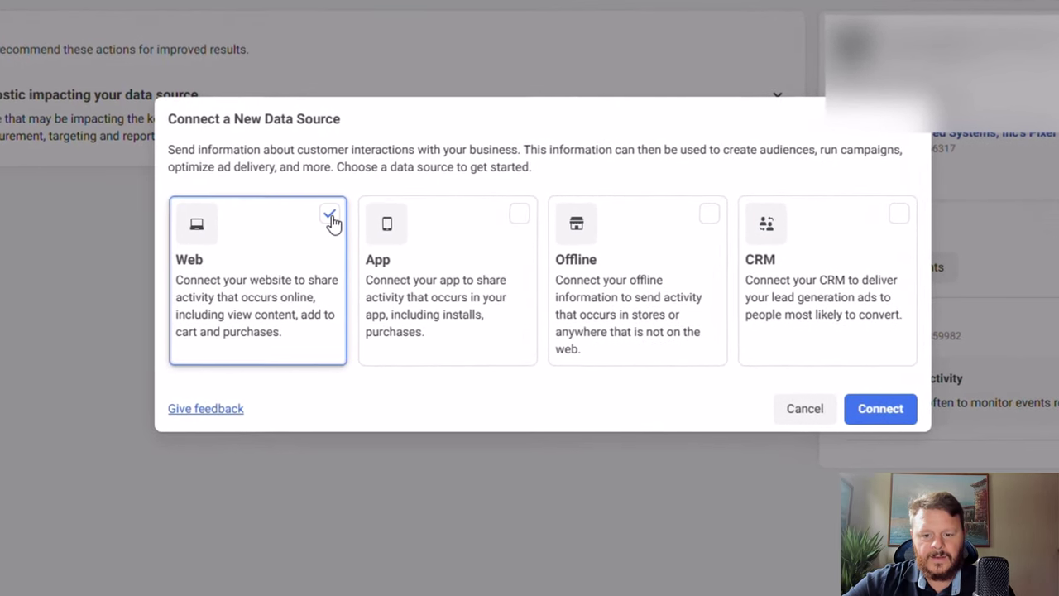
left_click(896, 416)
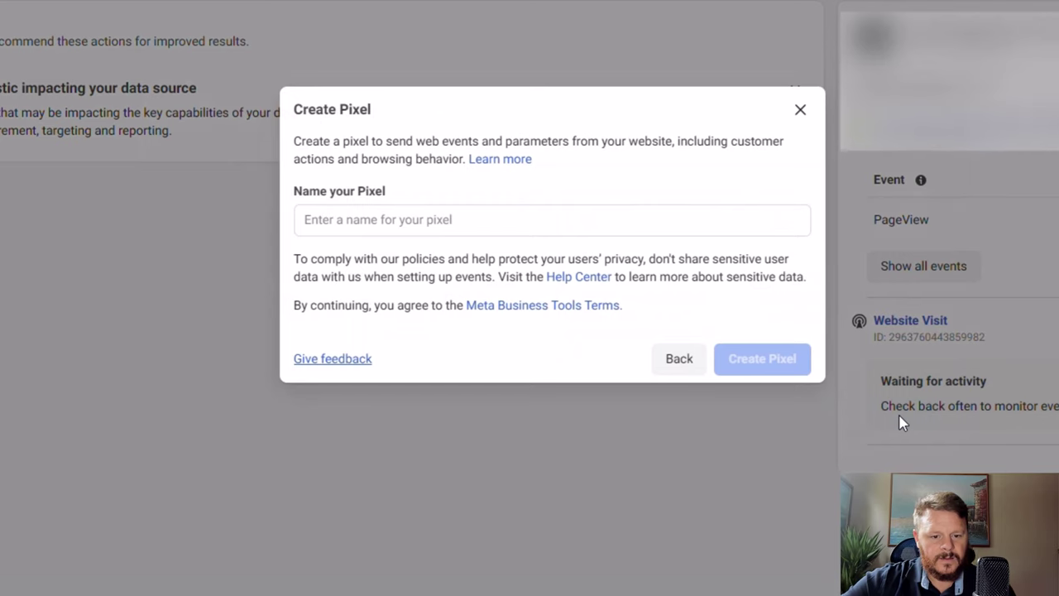
Create a pixel named "Facebook Pixel 2023 ROOFSTAMPA.COM"
left_click(469, 231)
type("Facebook Pixel 2023 ROOFSTAMPA.COM")
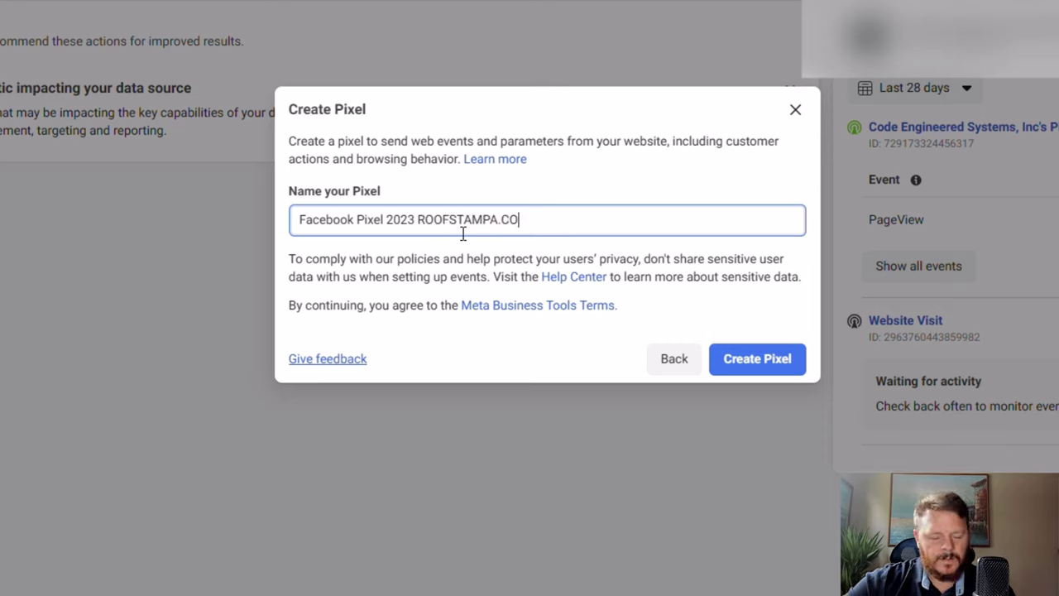
left_click(753, 363)
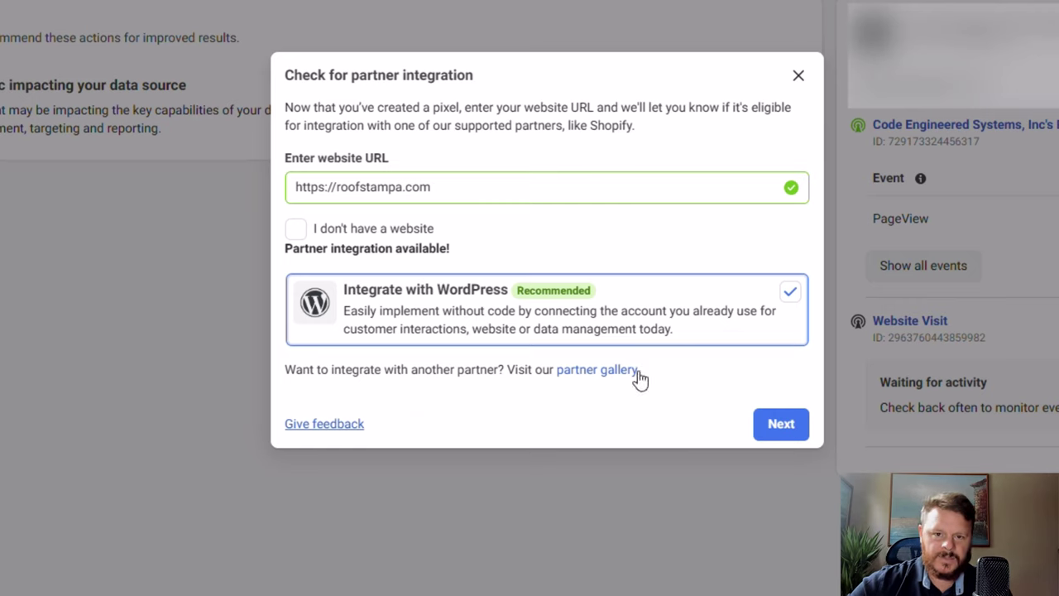
Decline the WordPress partner integration and connect the website through Meta Pixel and Conversions API with manual setup
left_click(791, 296)
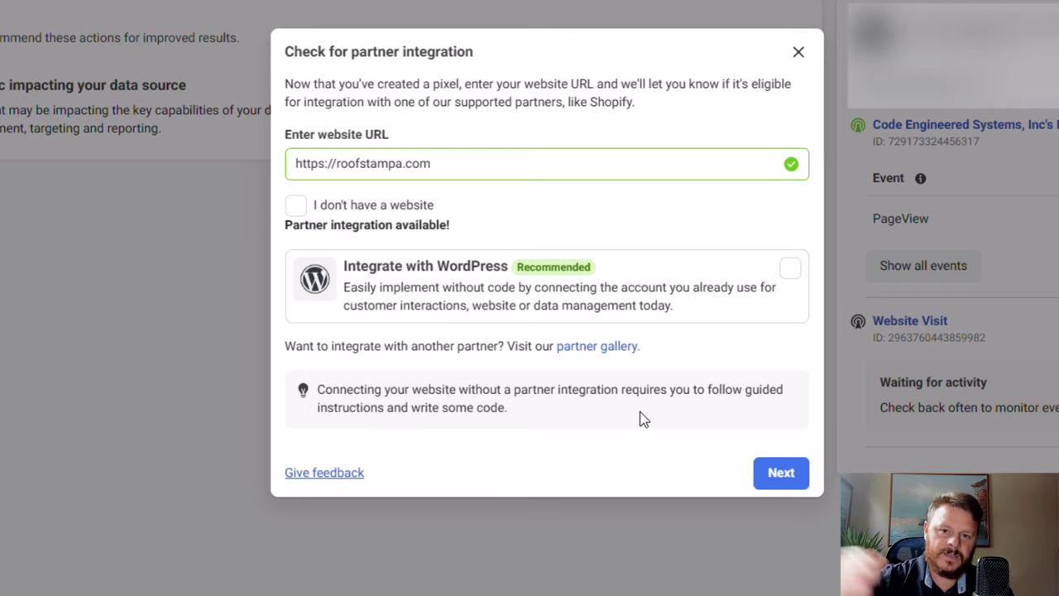
left_click(801, 480)
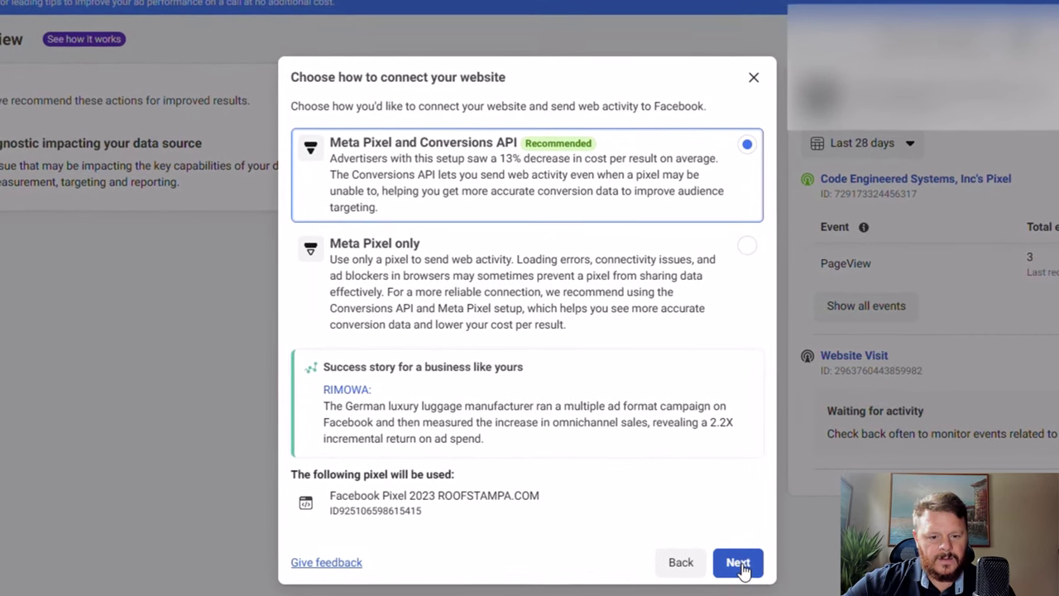
left_click(736, 560)
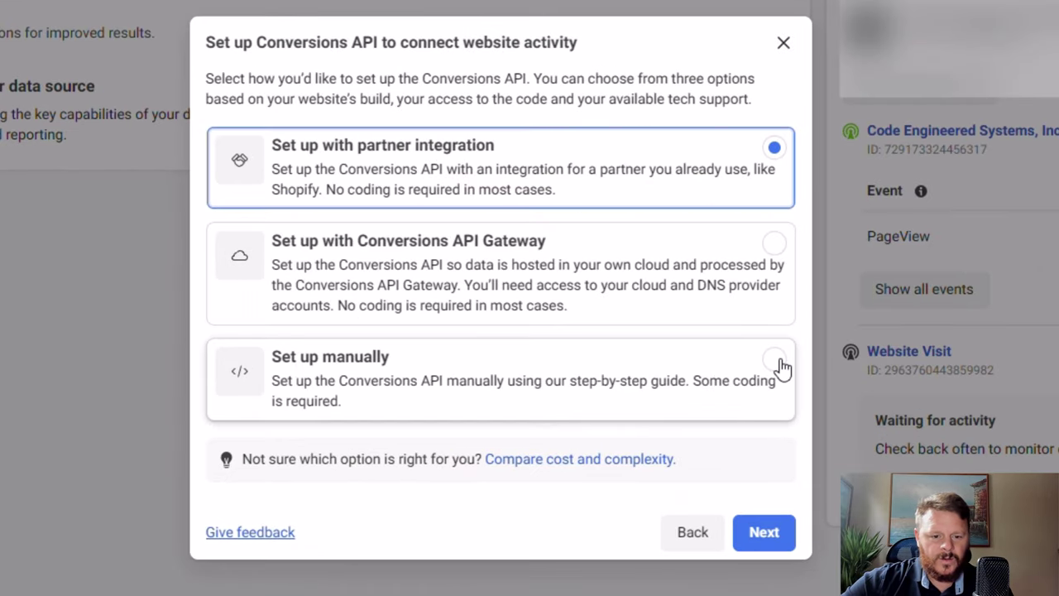
left_click(774, 361)
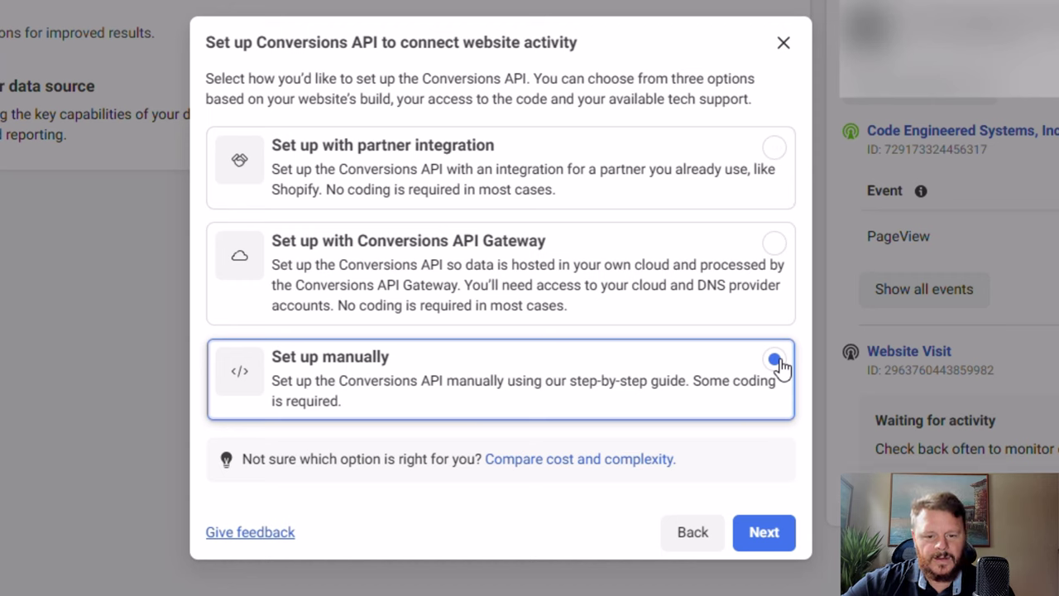
left_click(766, 539)
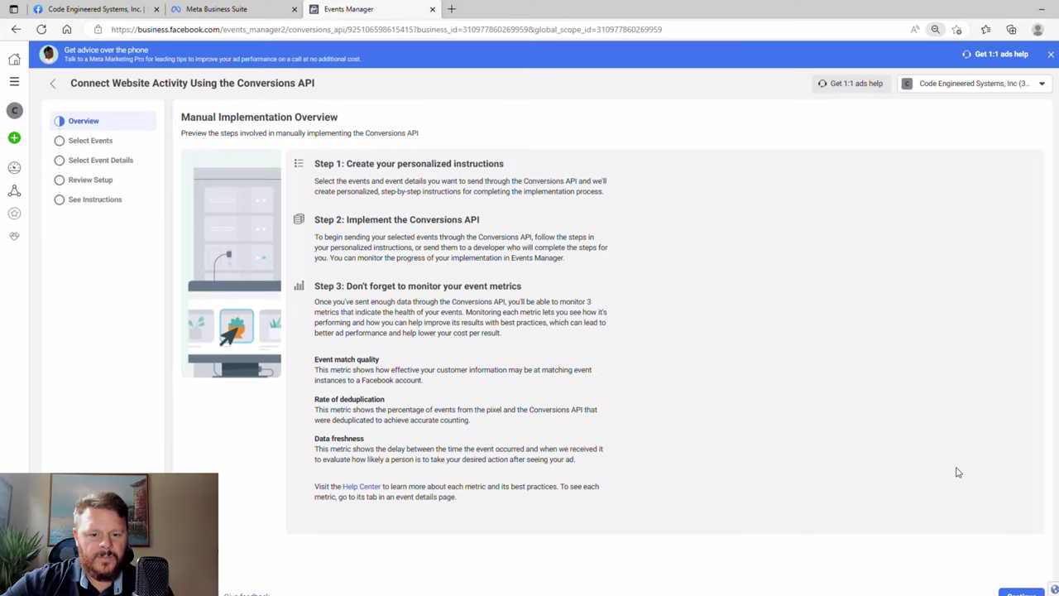
Continue past the implementation overview and select the Lead event under Other business category
key("ctrl+plus")
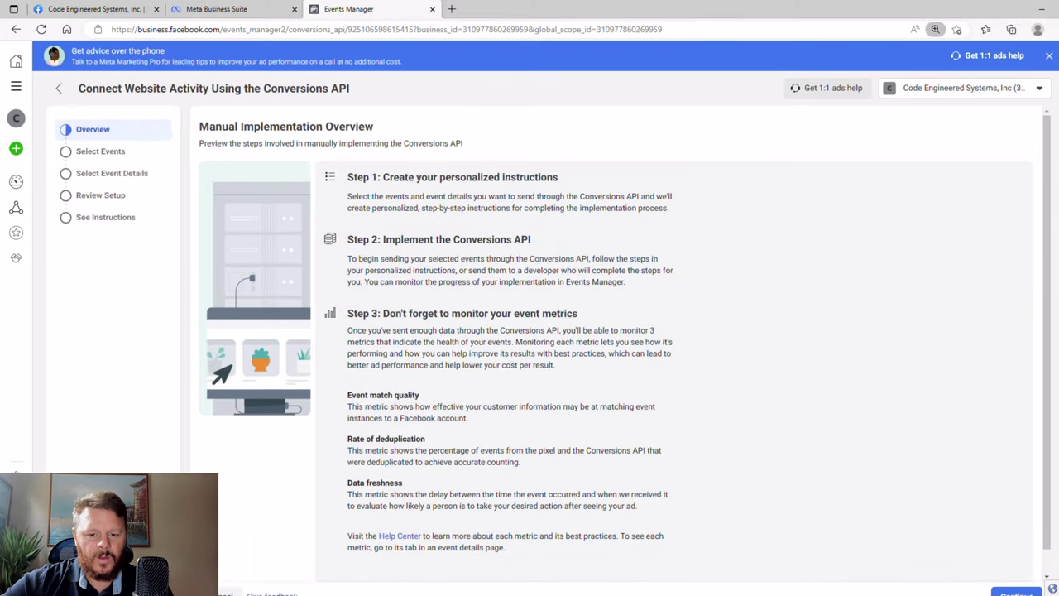
scroll(530, 318, "down", 1)
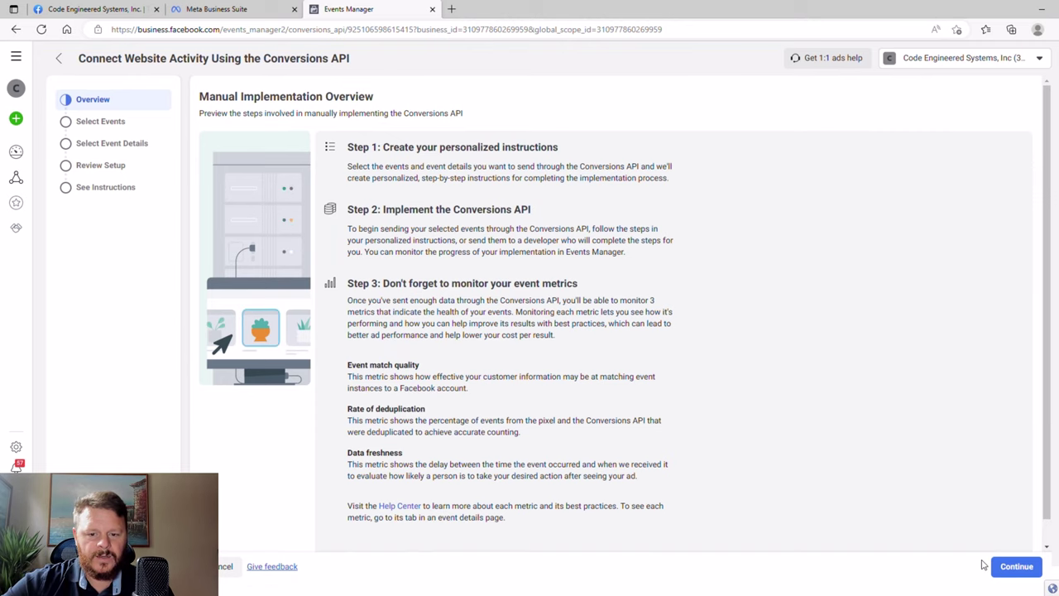
left_click(1016, 566)
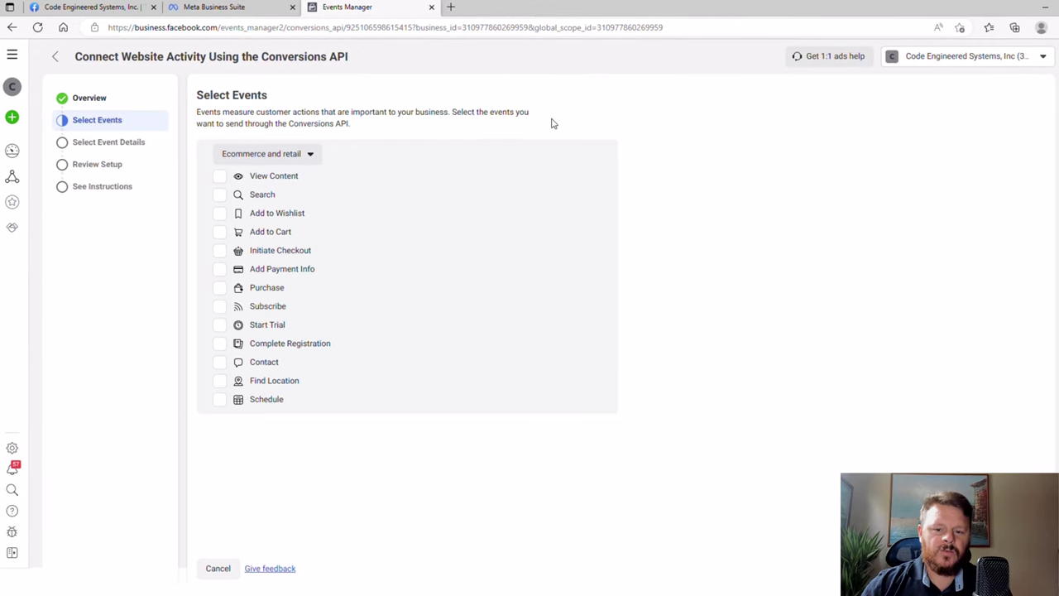
left_click(308, 153)
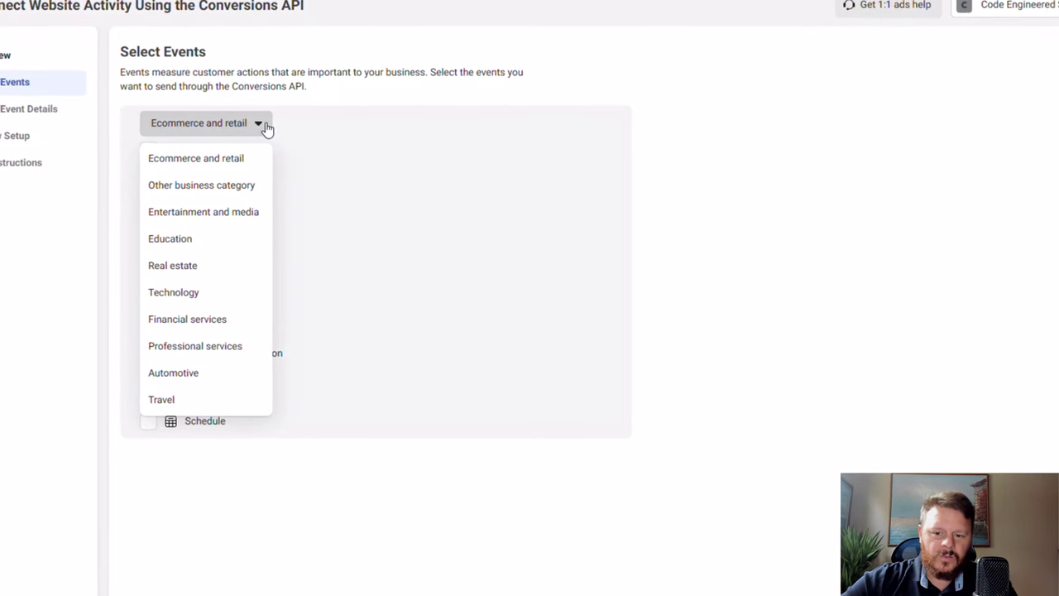
left_click(228, 184)
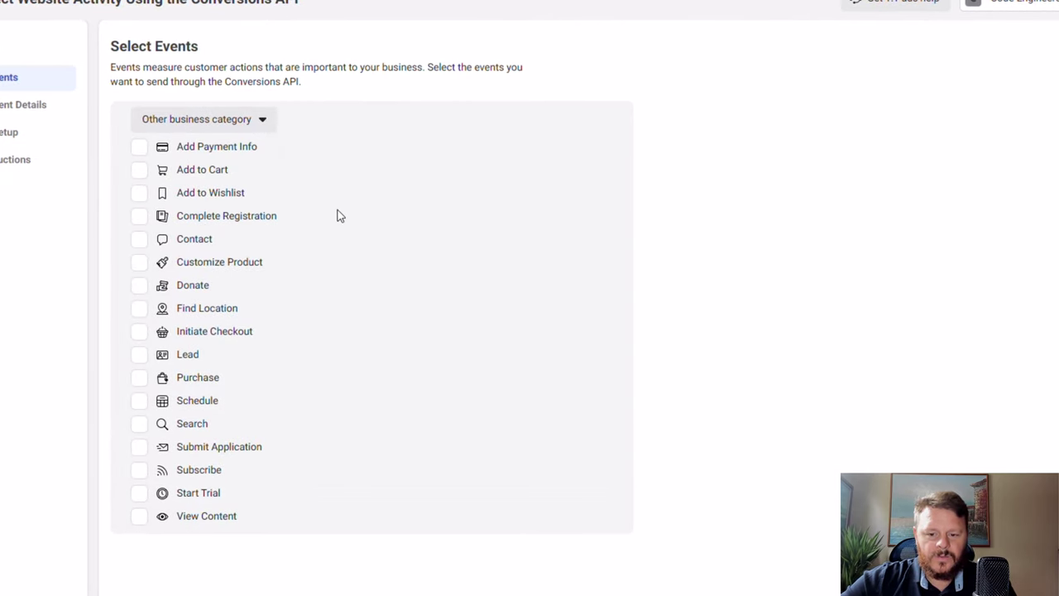
left_click(140, 357)
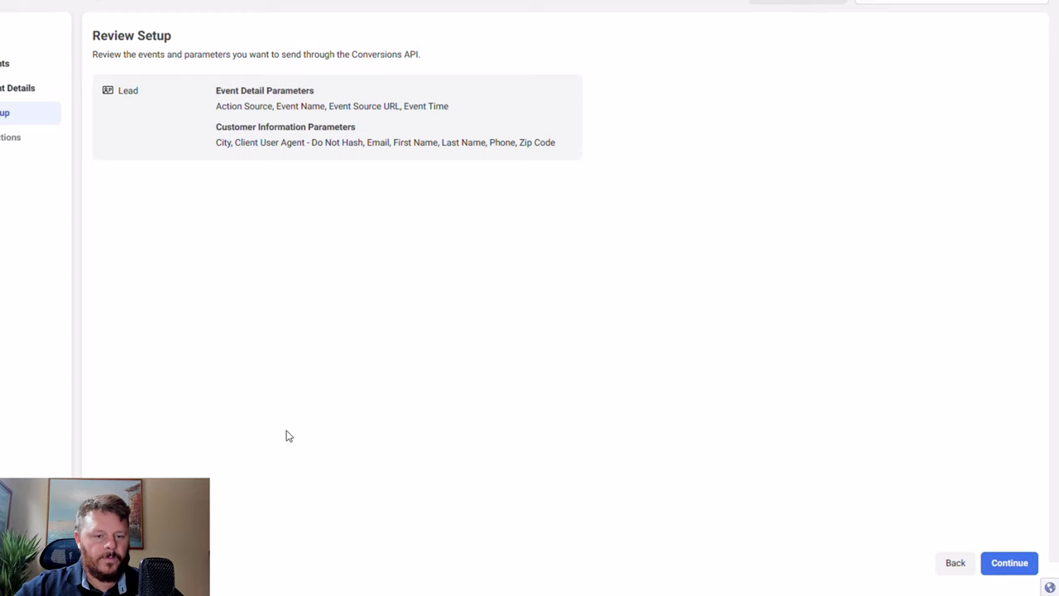
Continue from the Lead event review to manual pixel code installation and copy the base code
left_click(1011, 562)
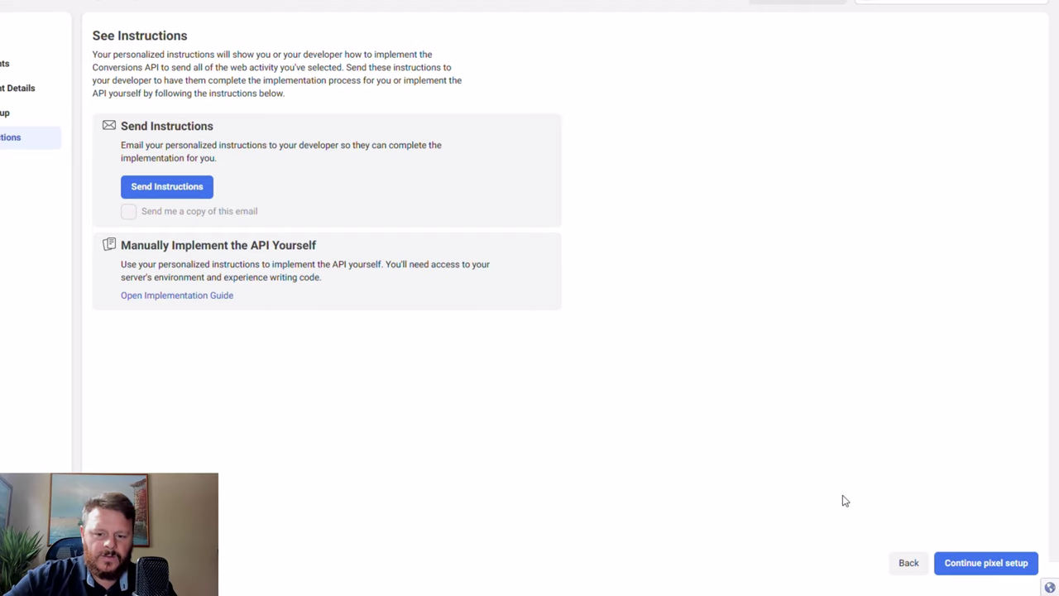
left_click(990, 570)
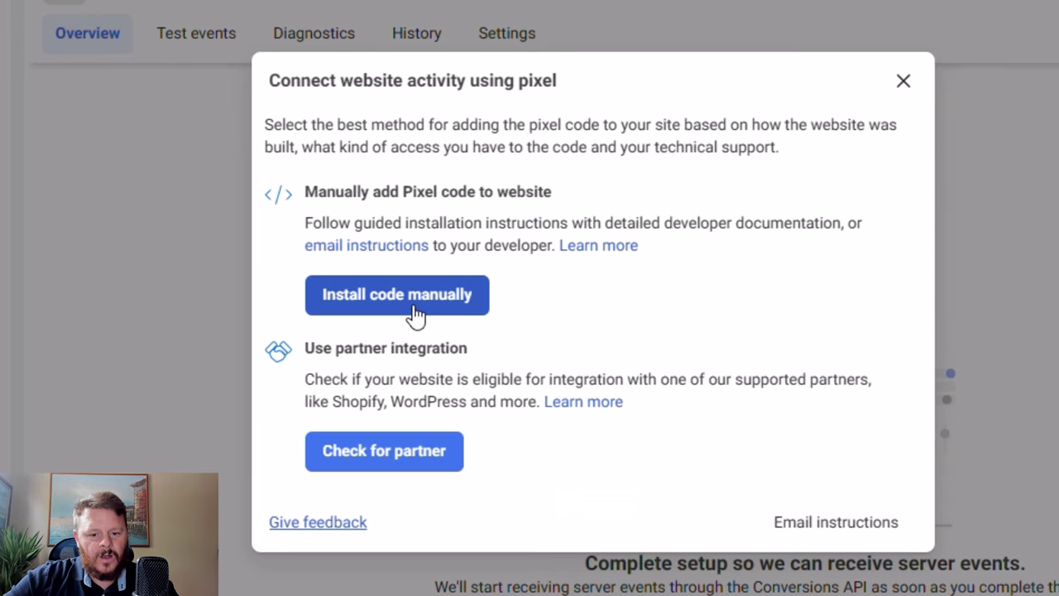
left_click(414, 308)
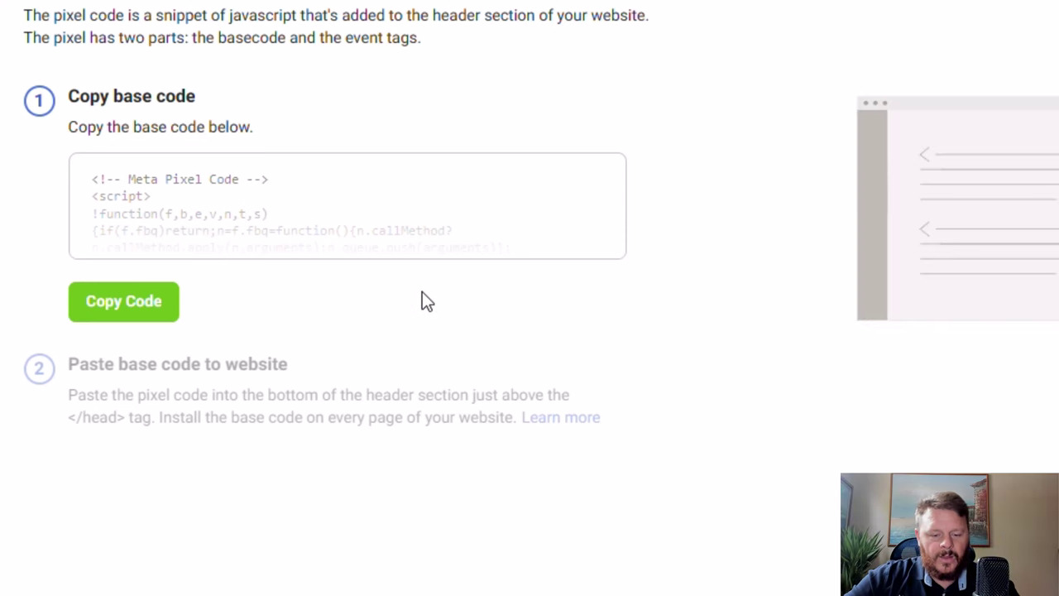
left_click(142, 307)
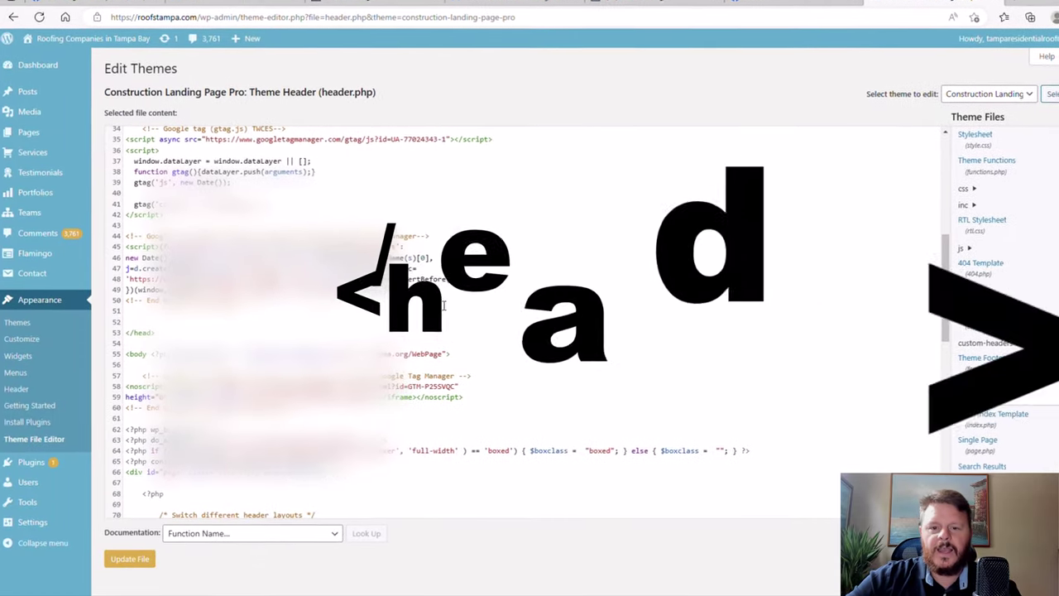
In the WordPress theme editor, paste the Meta Pixel base code into header.php just above the closing </head> tag
left_click(443, 305)
key("Return")
key("Return")
key("Up")
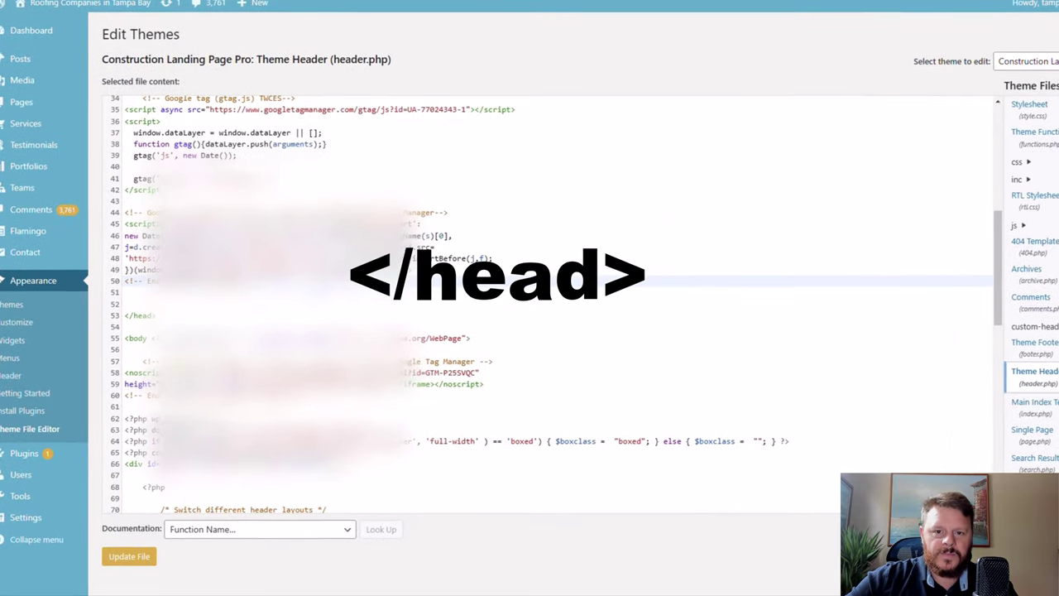
key("ctrl+v")
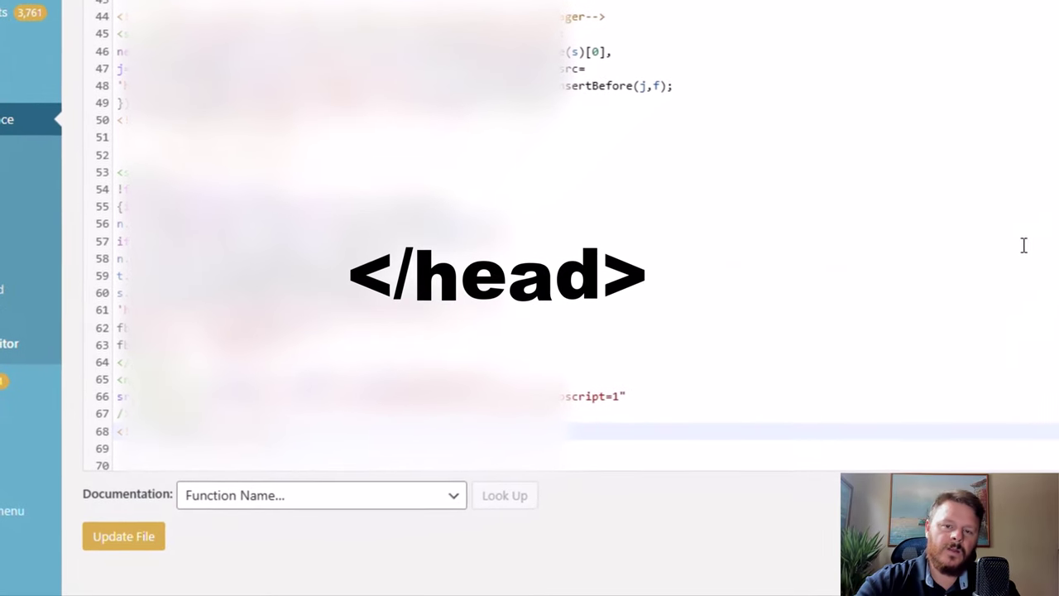
scroll(958, 272, "down", 4)
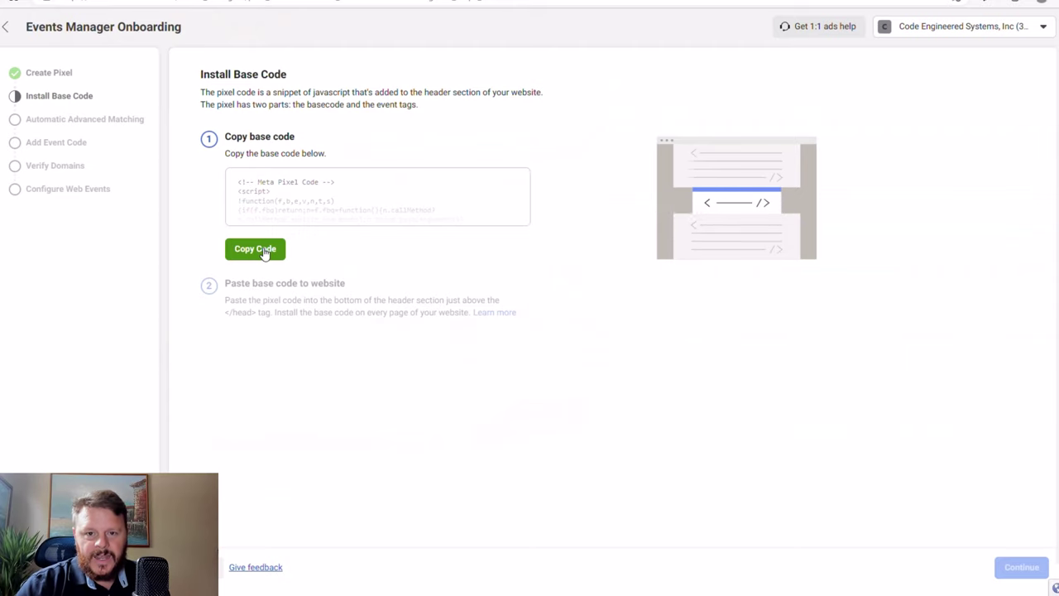
Back in Events Manager, copy the base code again and continue with Automatic Advanced Matching left off
left_click(264, 250)
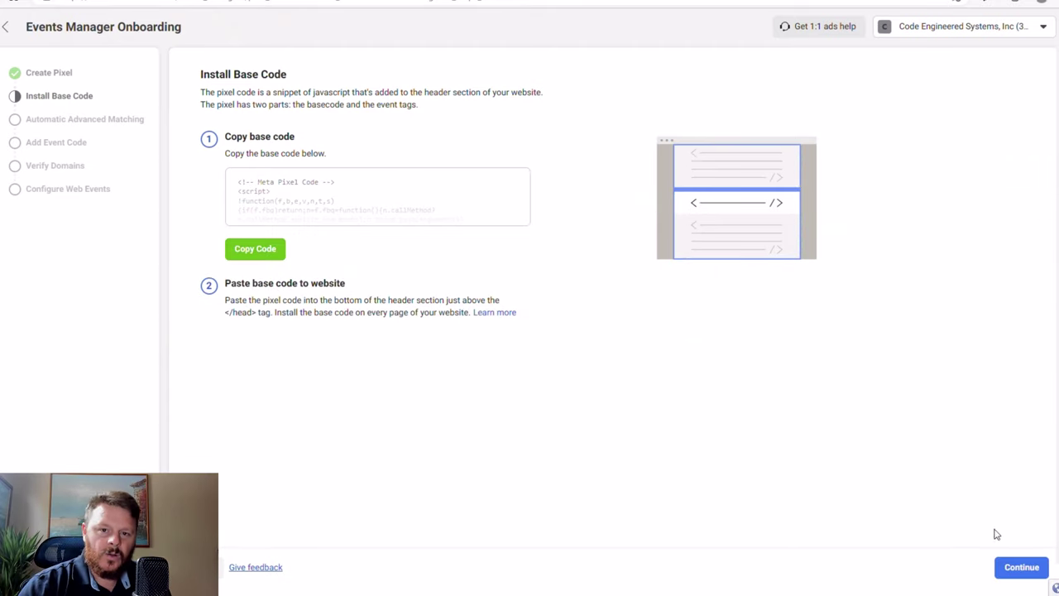
left_click(1021, 568)
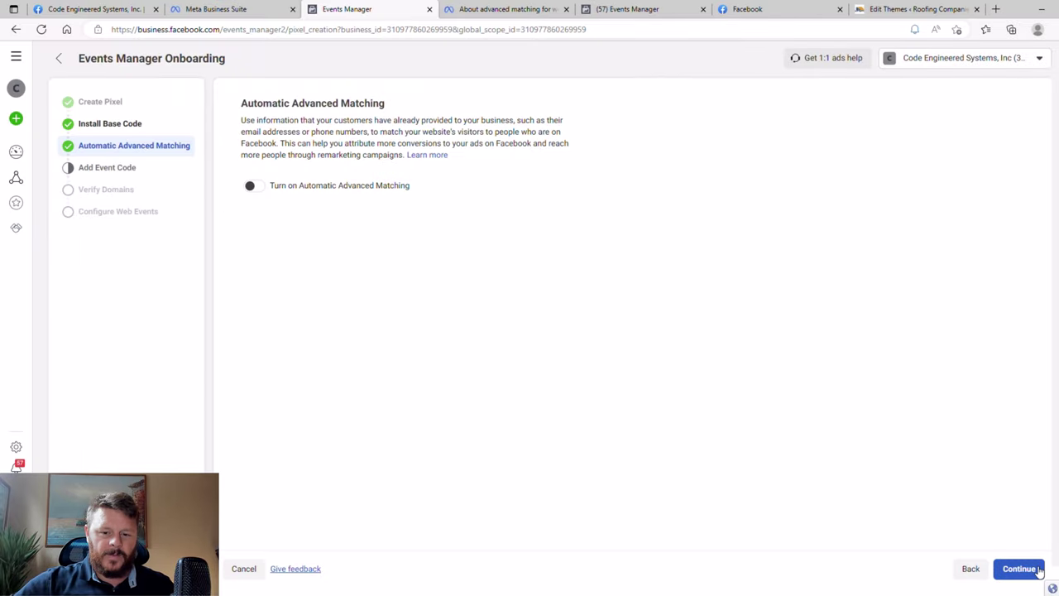
left_click(1034, 571)
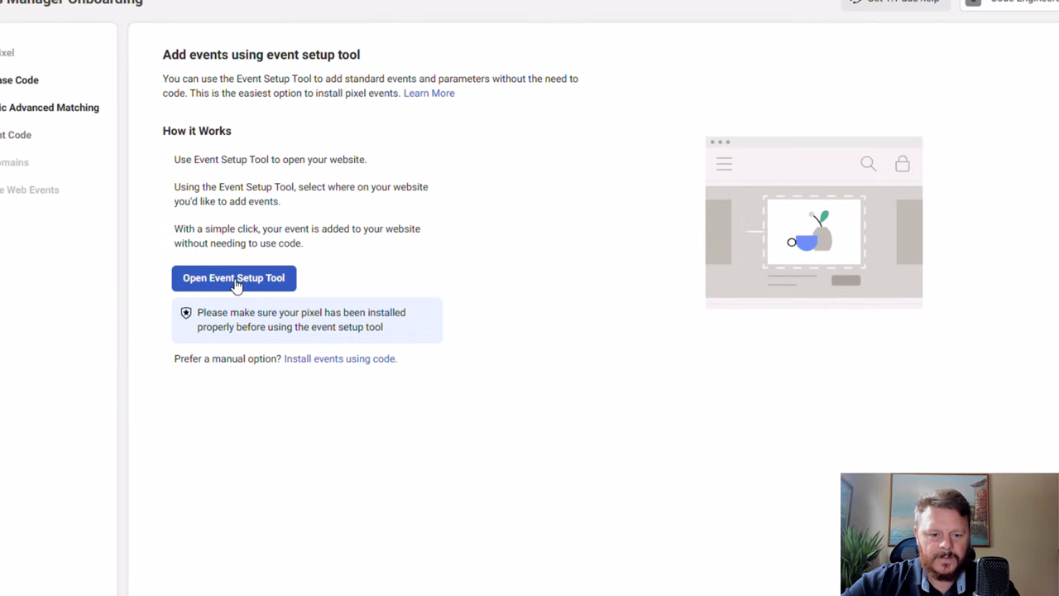
left_click(237, 284)
left_click(440, 266)
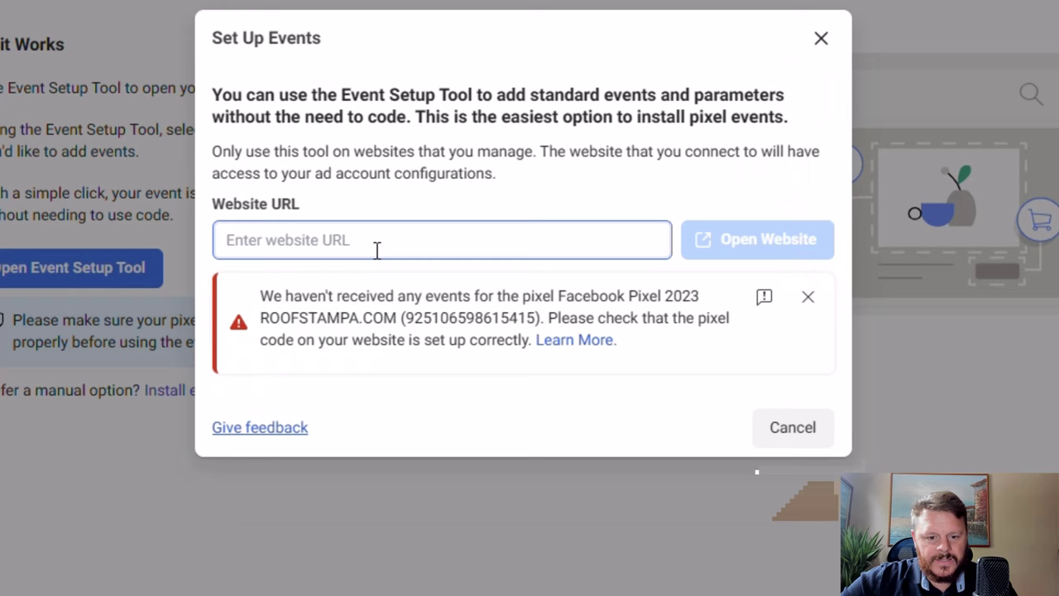
type("https")
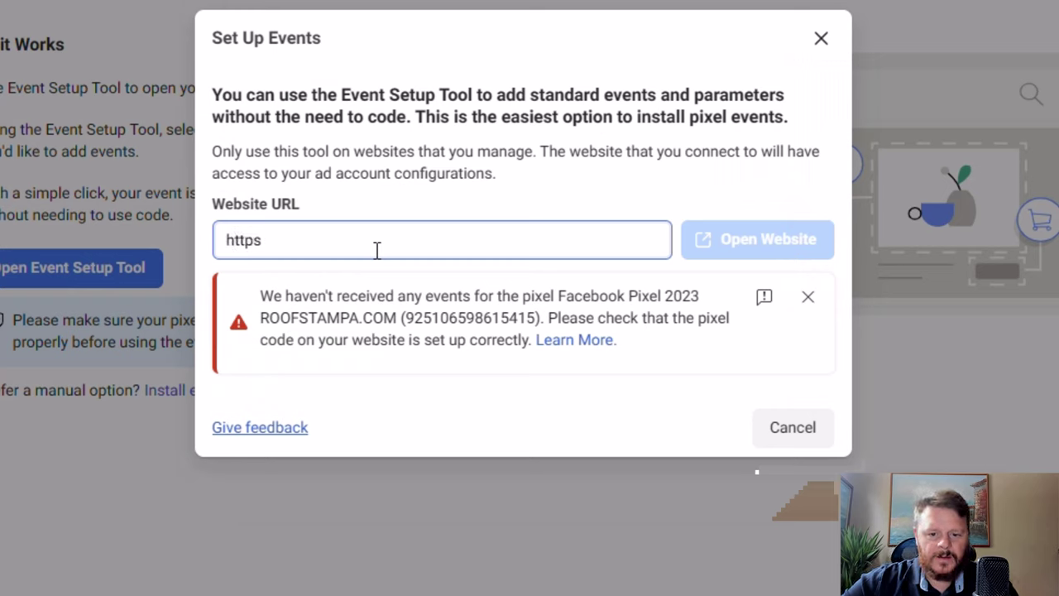
type("://roo")
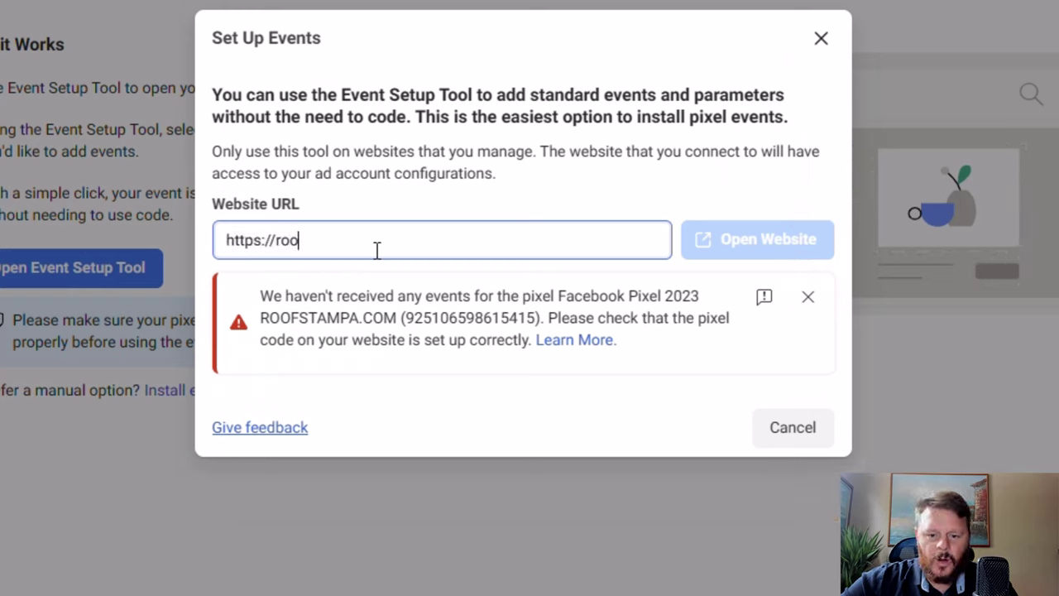
type("fstampa")
type(".com")
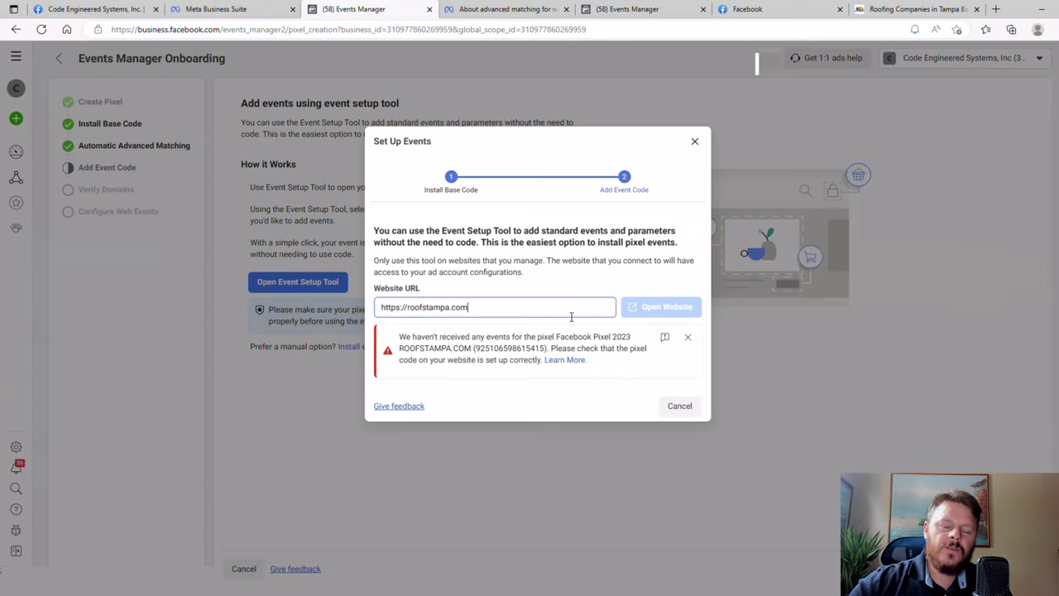
key("Return")
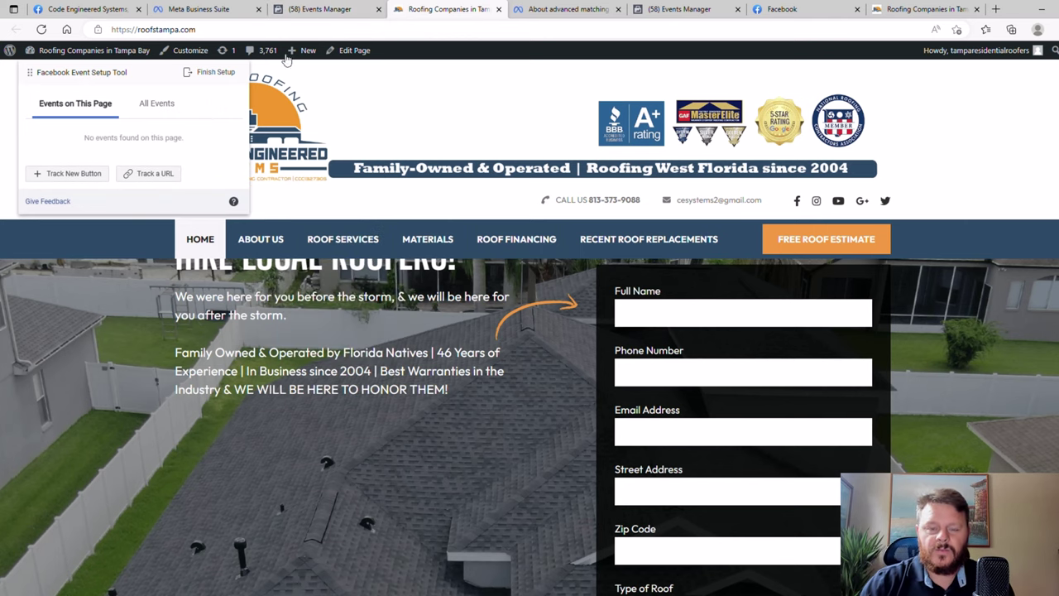
In the Event Setup Tool on roofstampa.com, pick the estimate form's Submit button as a new button to track
left_click(325, 10)
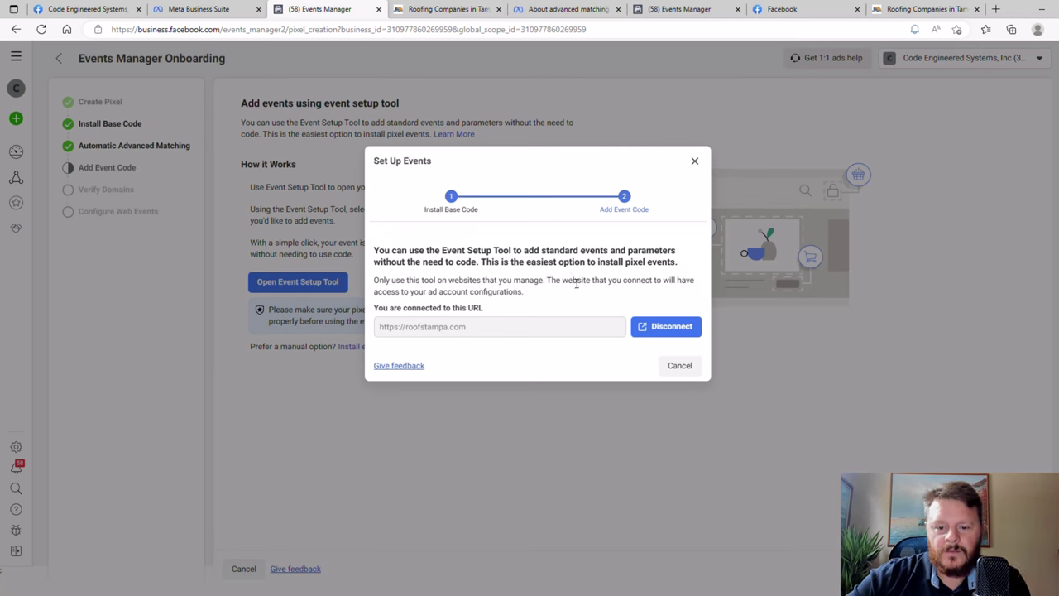
left_click(445, 8)
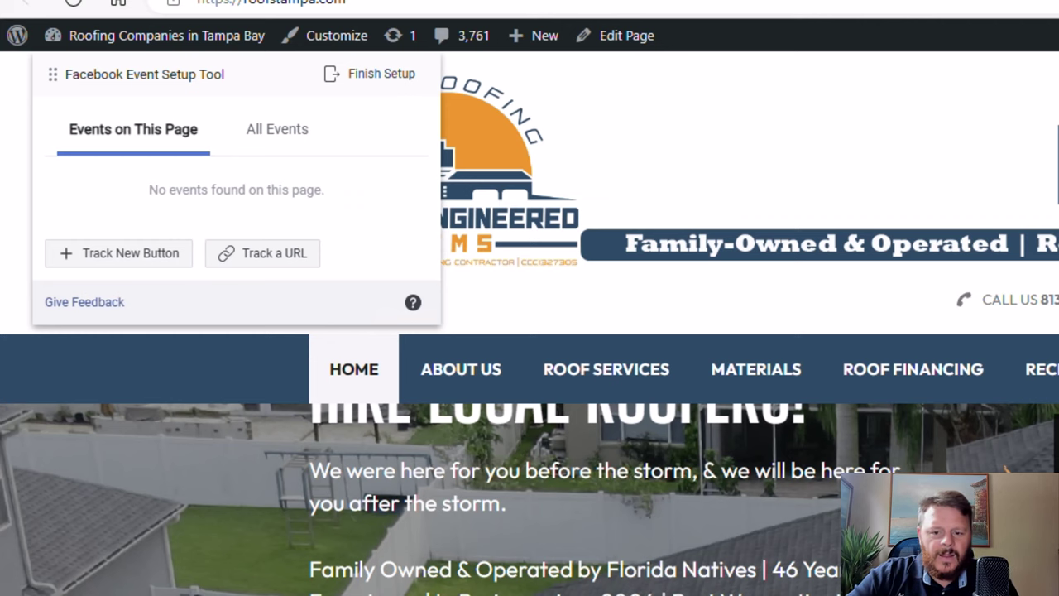
left_click(154, 260)
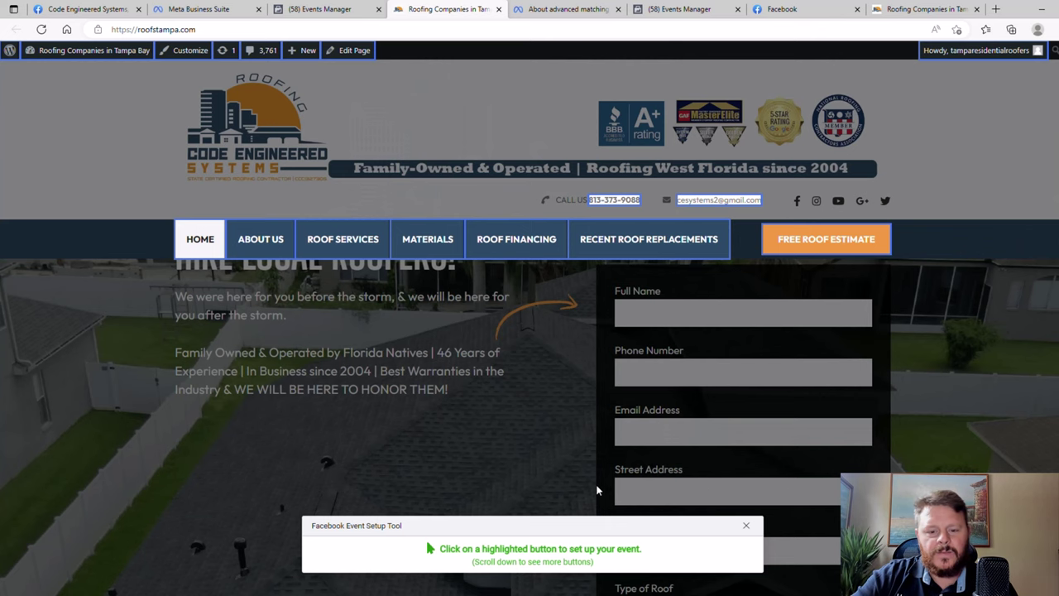
scroll(598, 486, "down", 5)
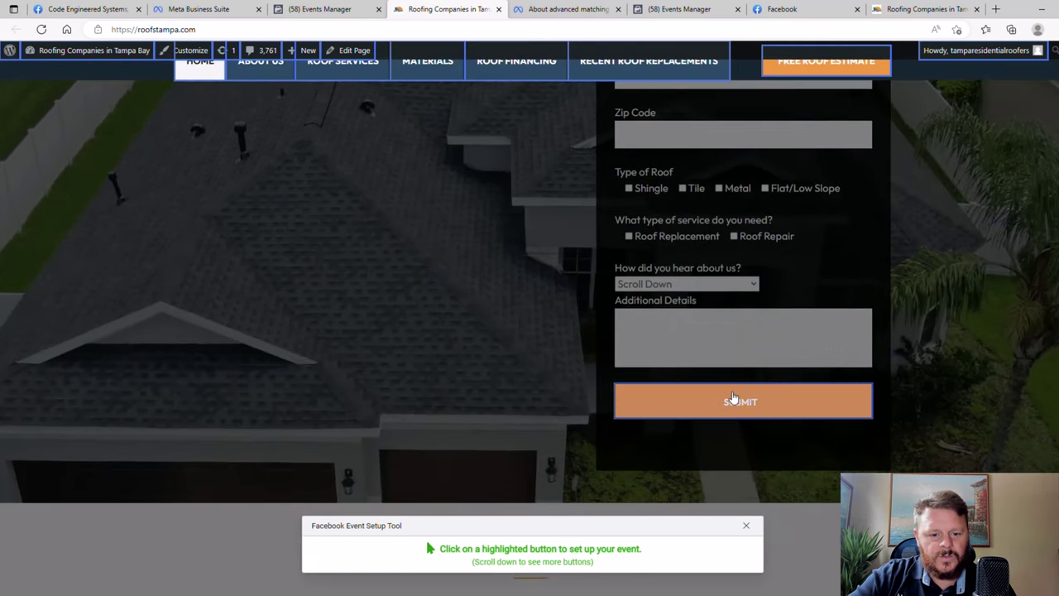
left_click(733, 401)
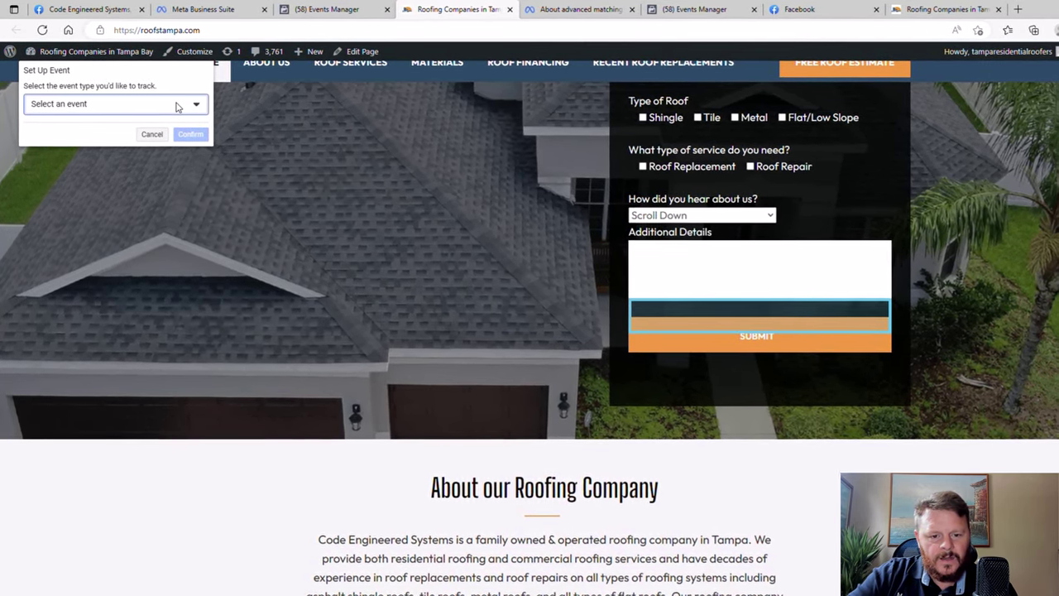
Assign the Lead event to the Submit button without including a value, and finish the event setup
left_click(177, 105)
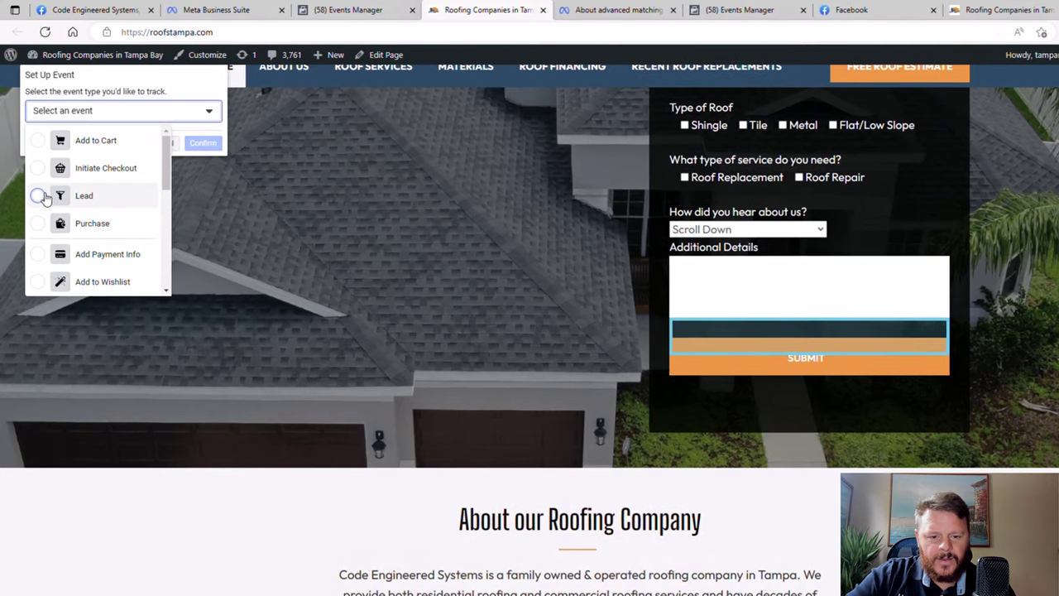
left_click(43, 196)
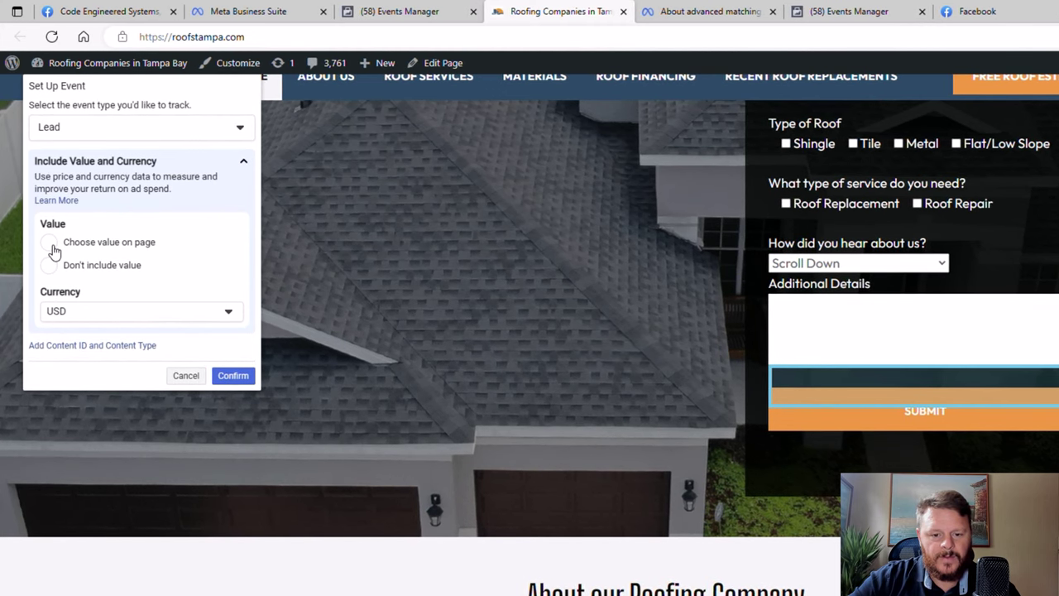
left_click(102, 265)
scroll(183, 270, "down", 3)
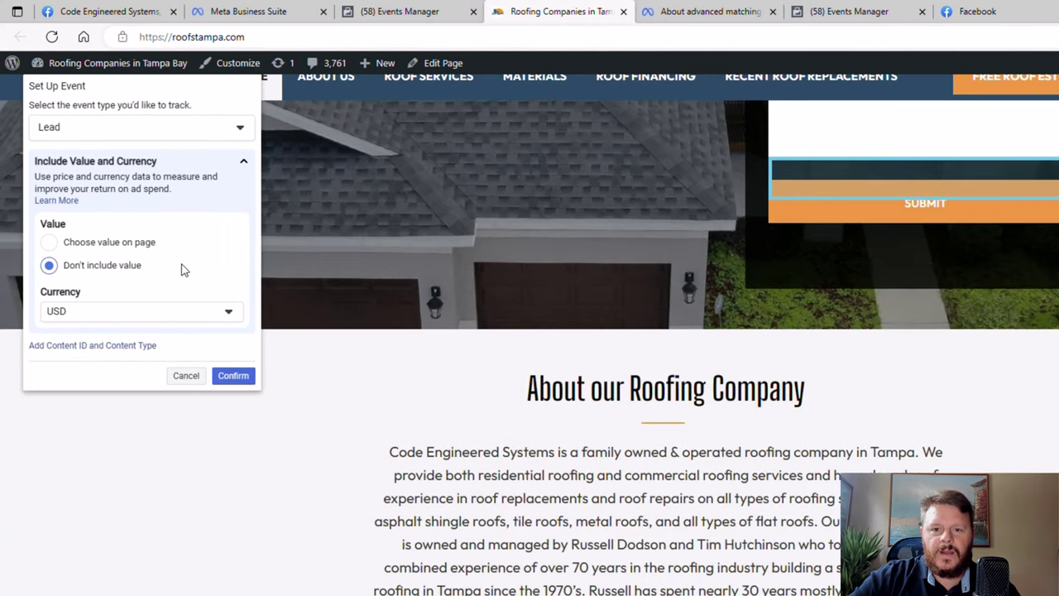
left_click(244, 379)
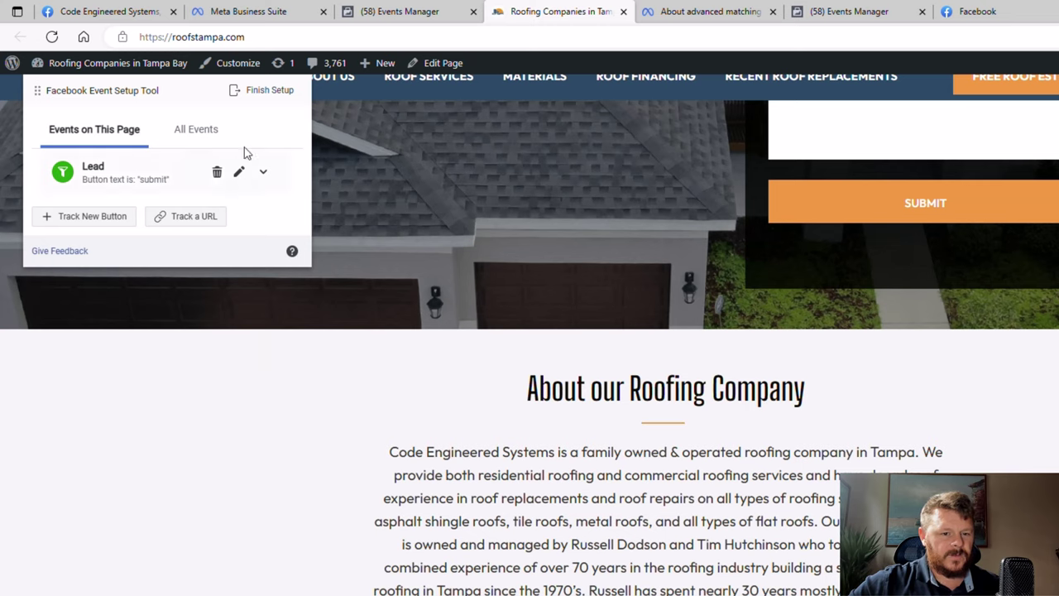
left_click(259, 92)
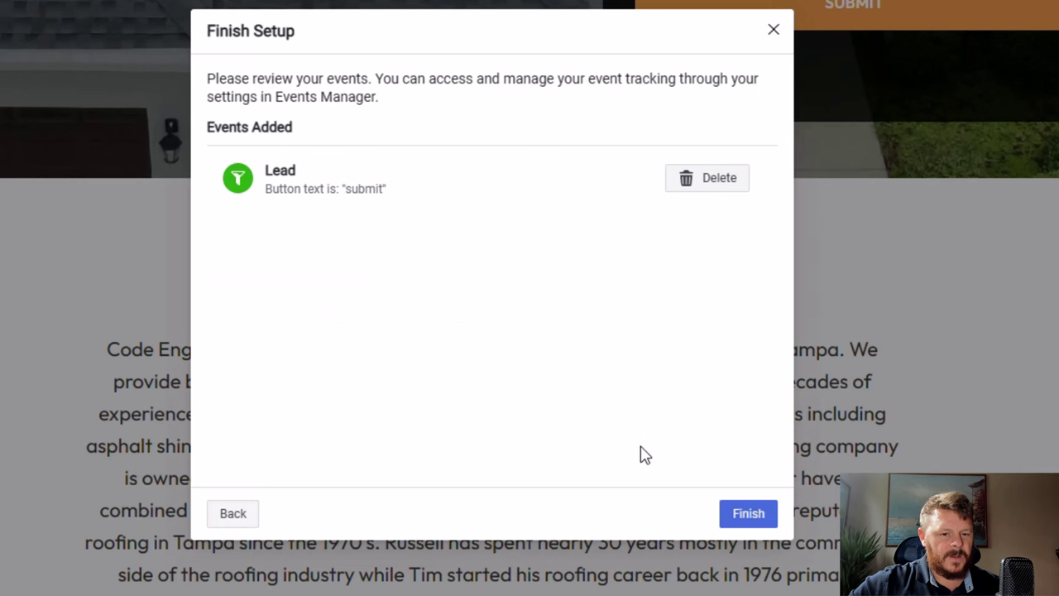
left_click(760, 518)
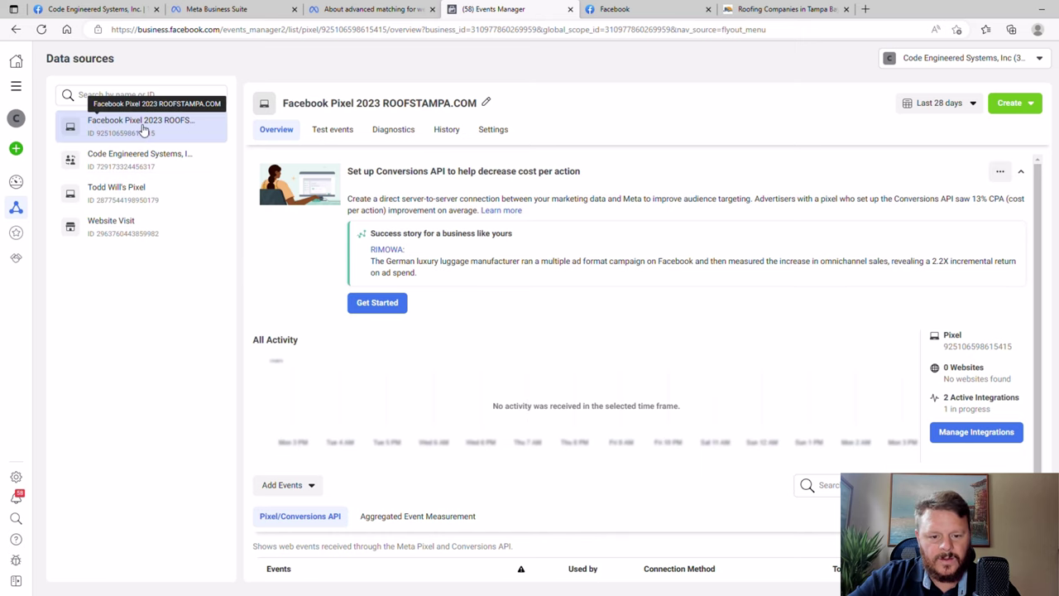
left_click(332, 129)
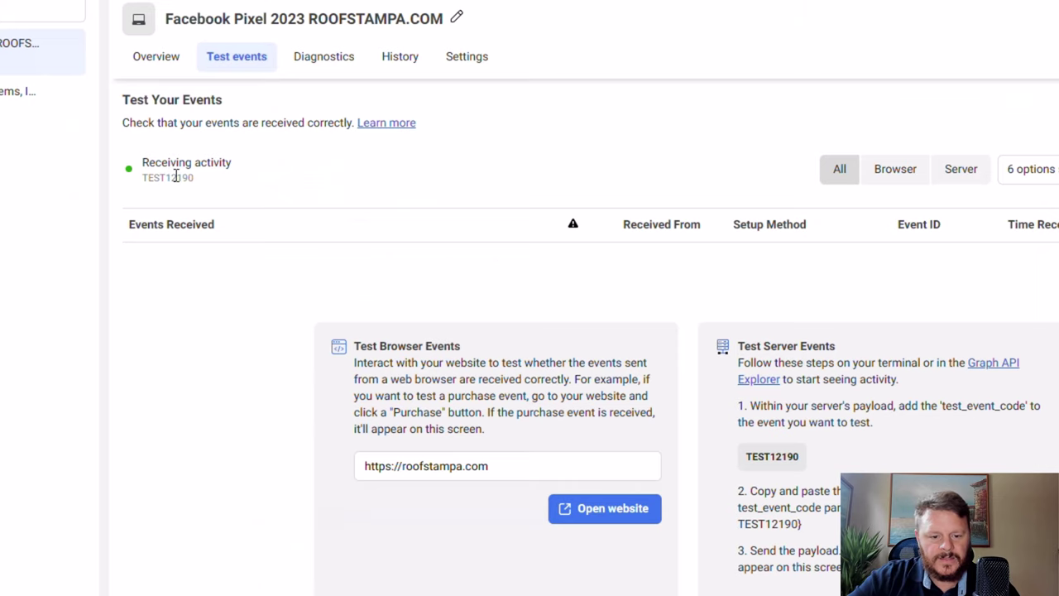
left_click(890, 176)
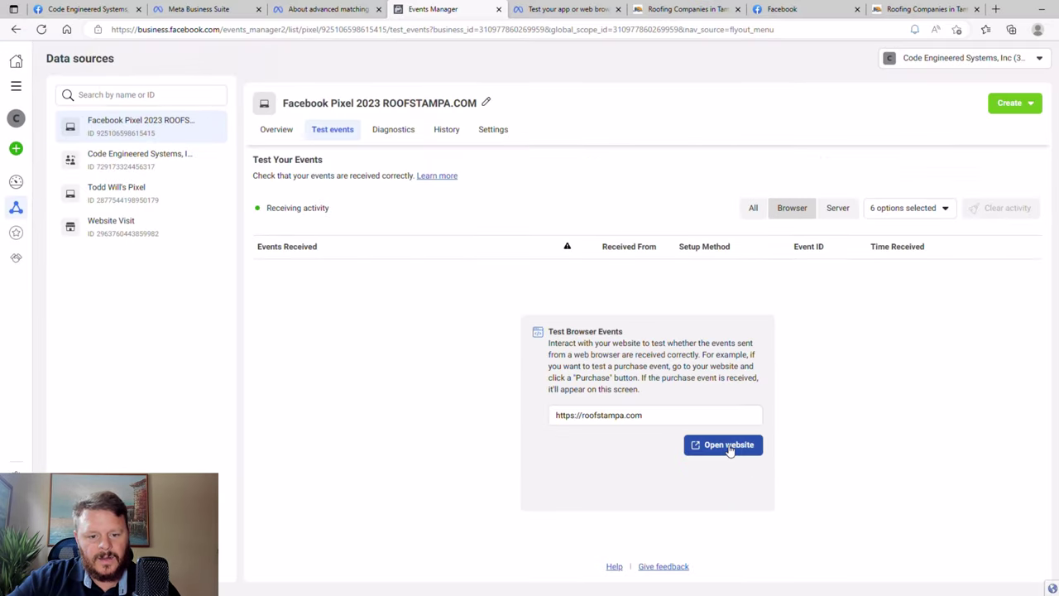
left_click(728, 446)
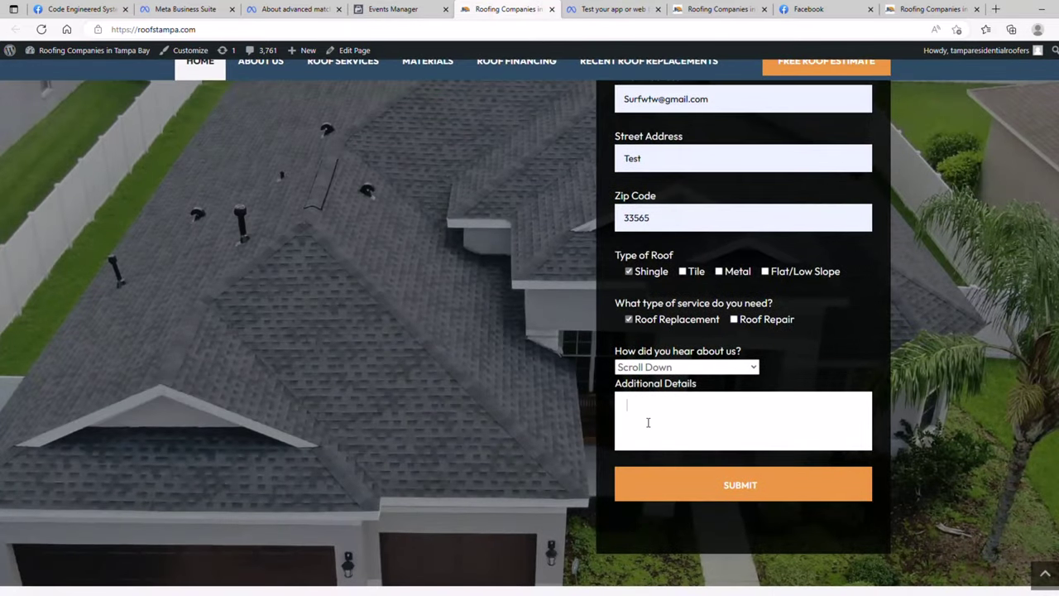
left_click(687, 484)
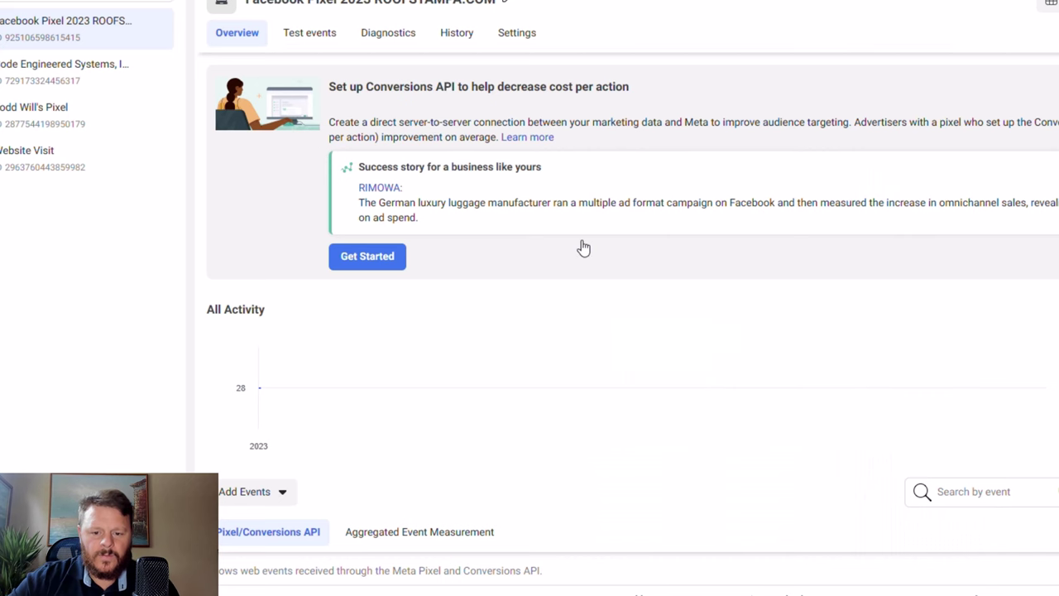
scroll(584, 247, "down", 2)
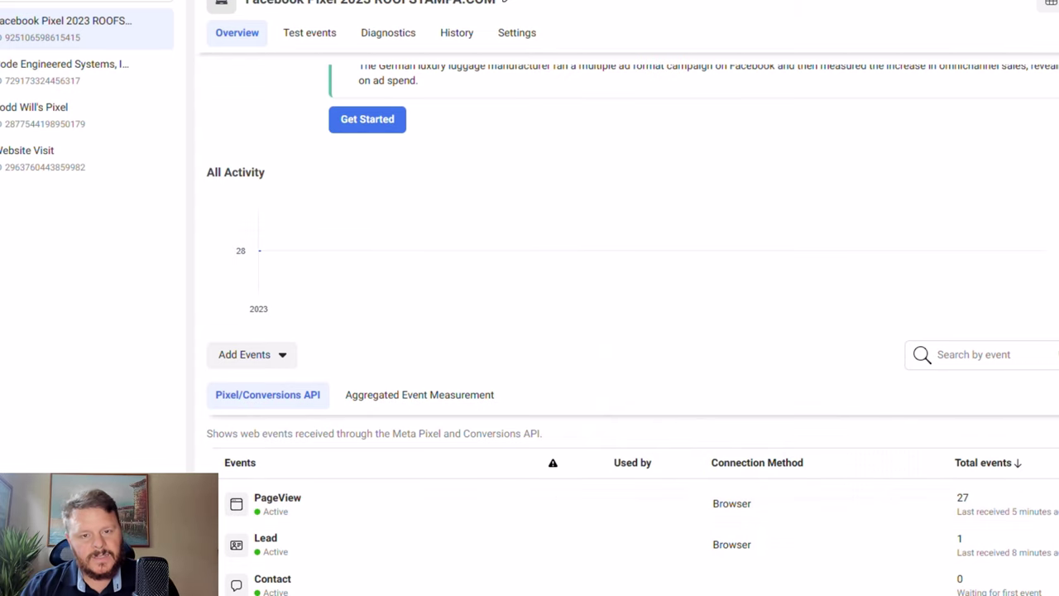
scroll(1049, 529, "down", 1)
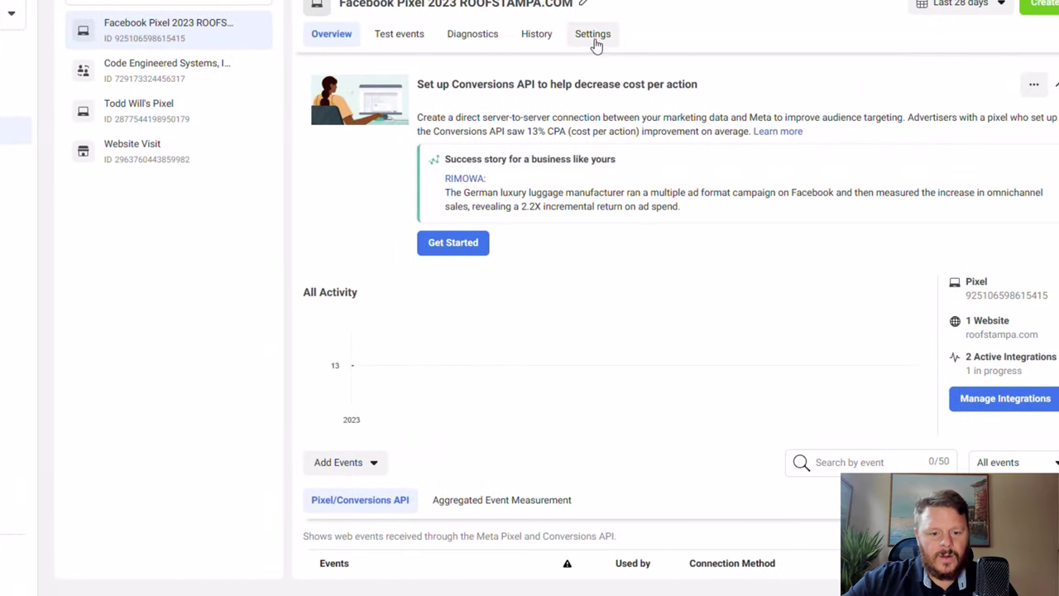
In the pixel's traffic permissions, create an allow list containing the domain roofstampa.com
left_click(594, 36)
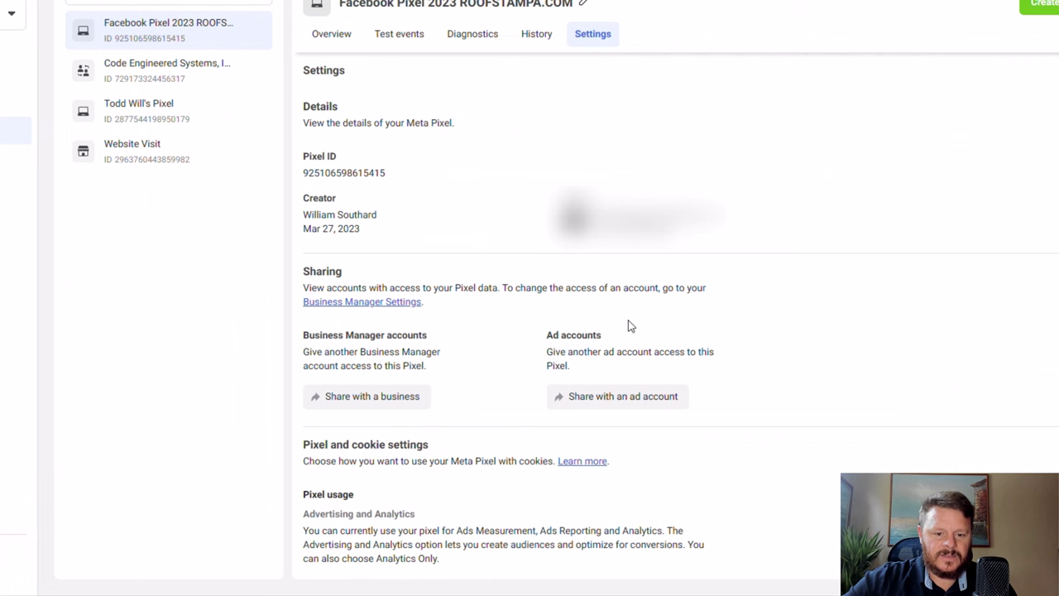
scroll(629, 326, "down", 13)
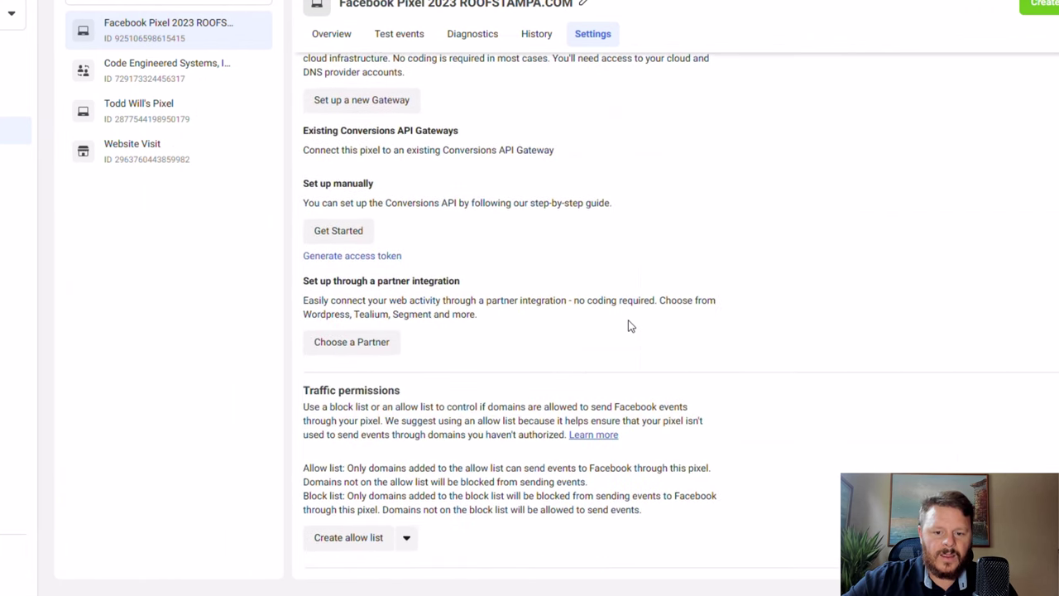
left_click(366, 539)
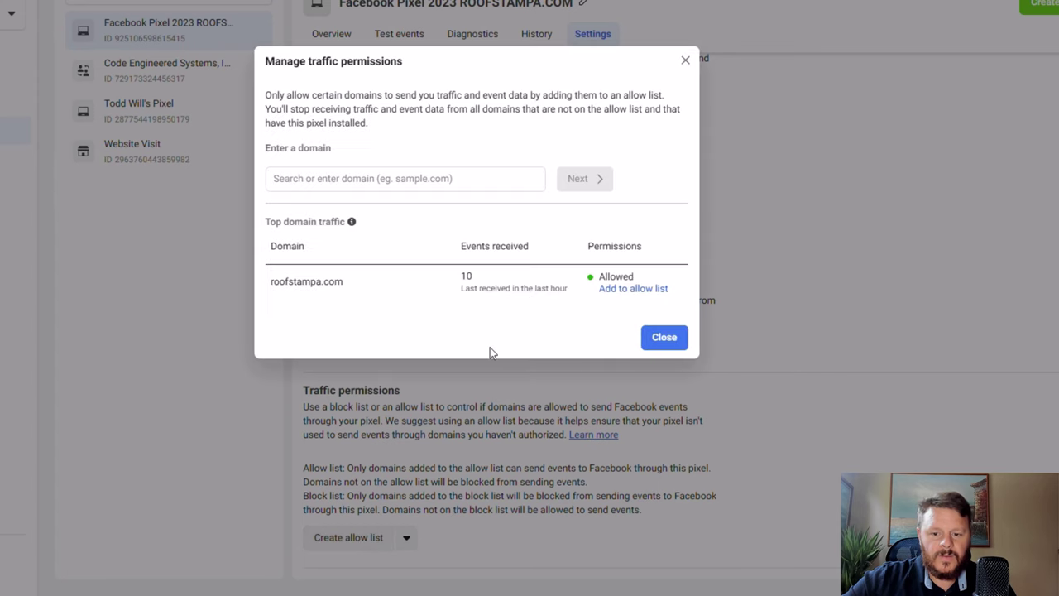
left_click(654, 288)
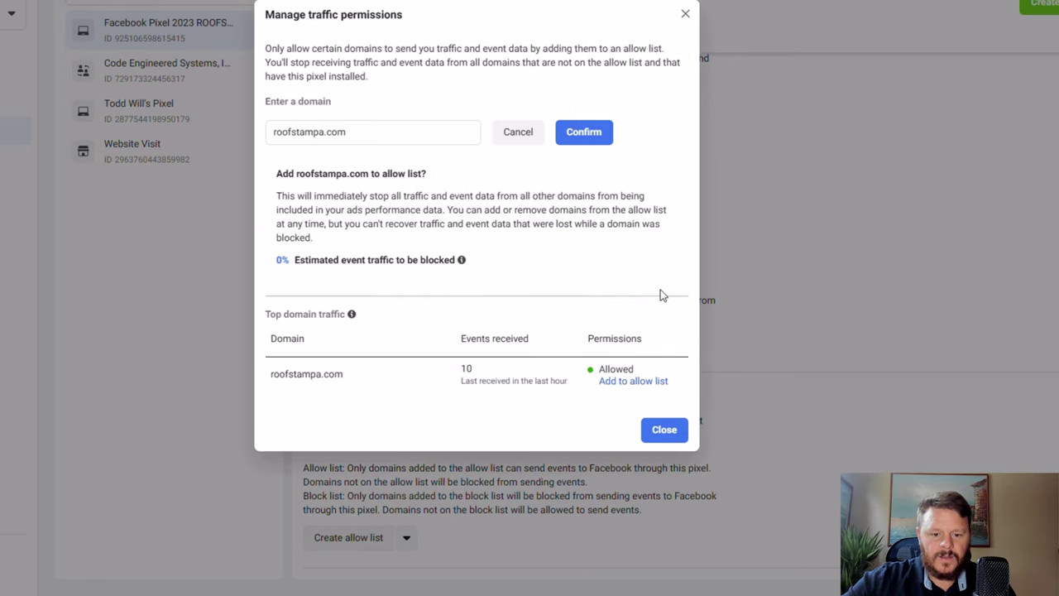
left_click(589, 137)
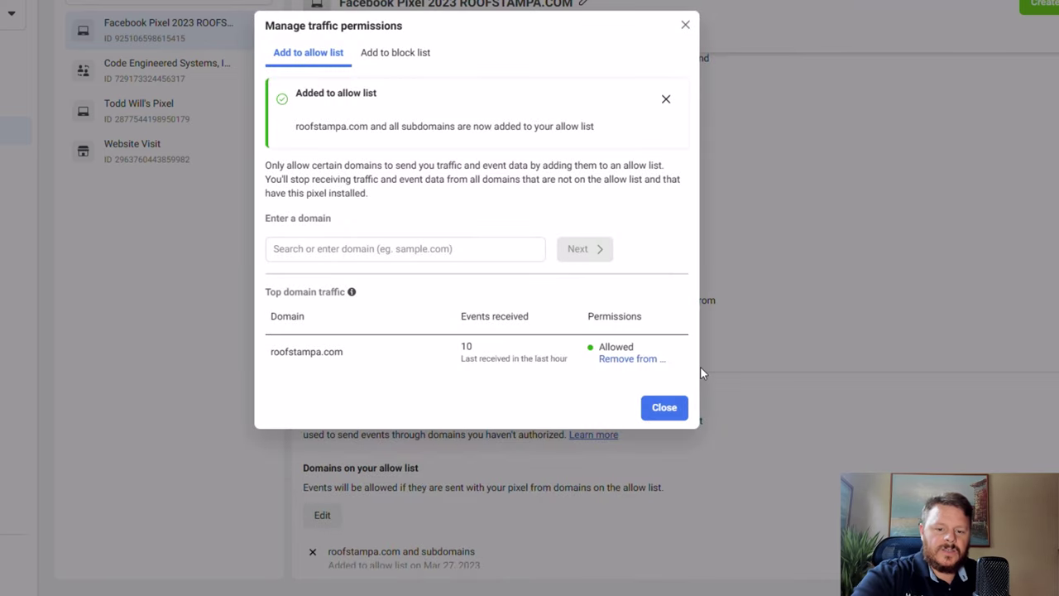
left_click(673, 414)
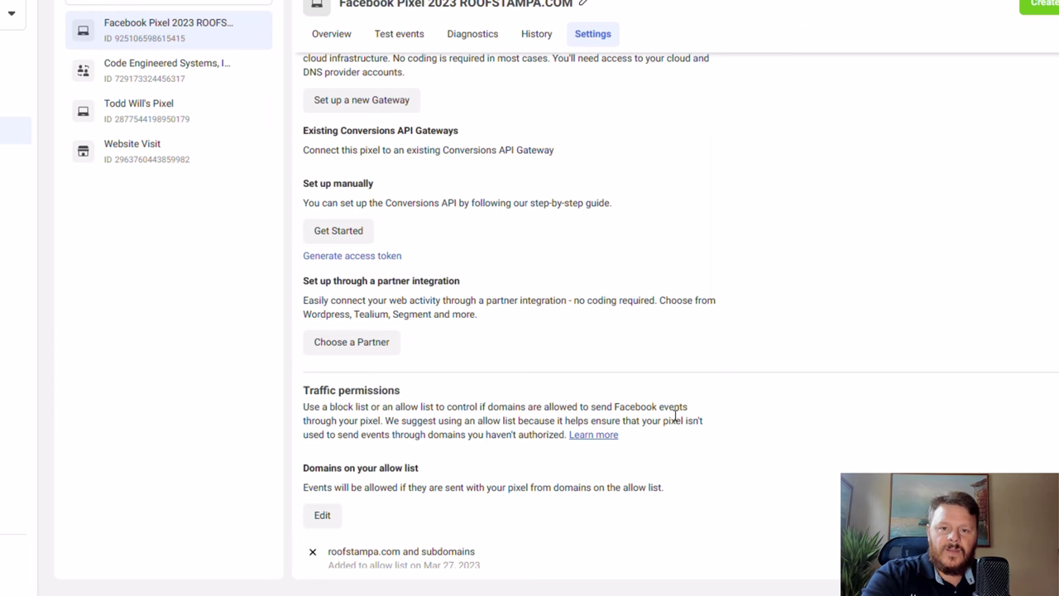